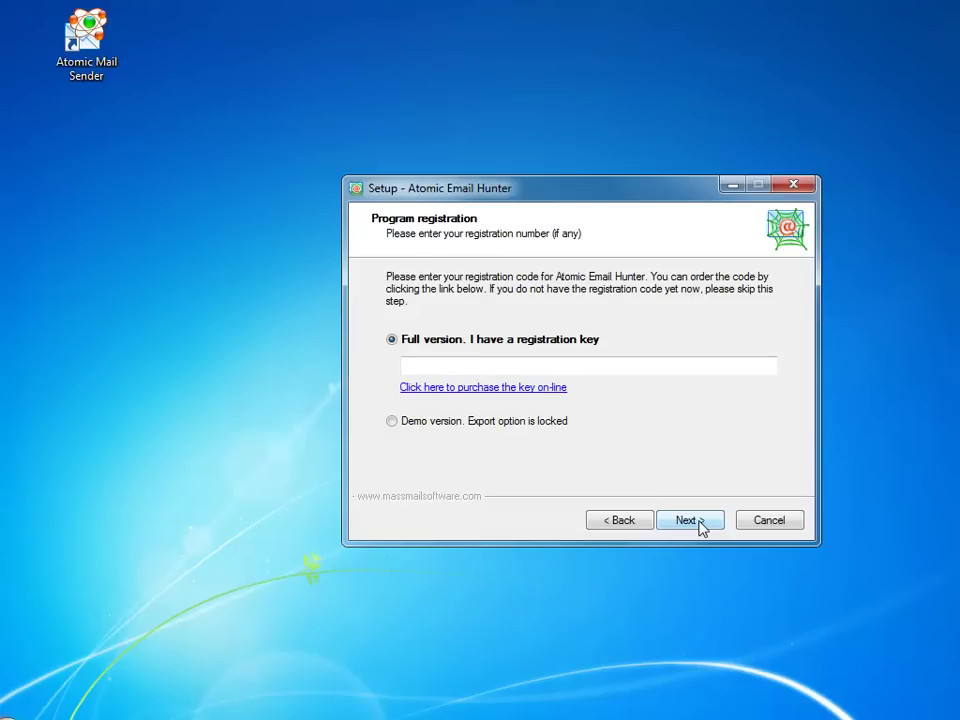
Register the full version with the pasted key, then install Atomic Email Hunter and finish setup.
left_click(494, 365)
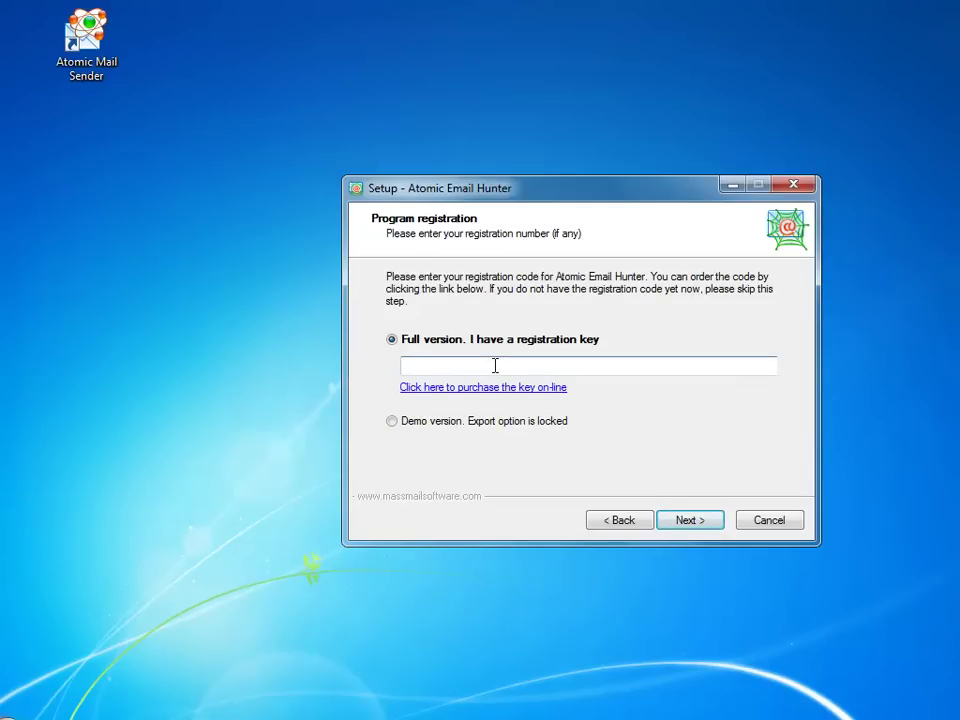
key("ctrl+v")
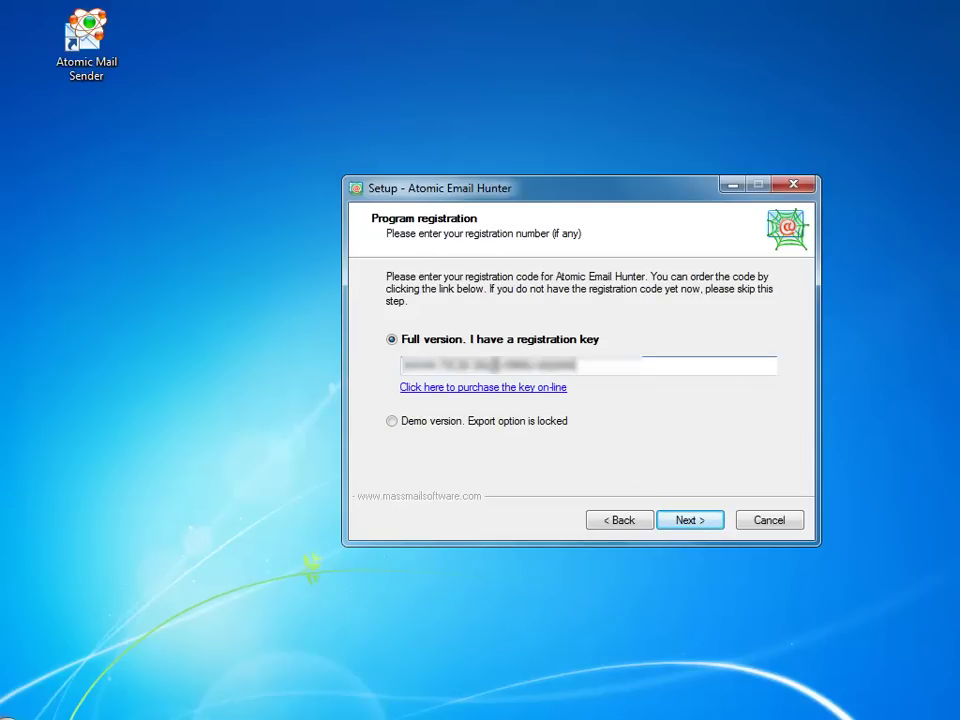
left_click(690, 522)
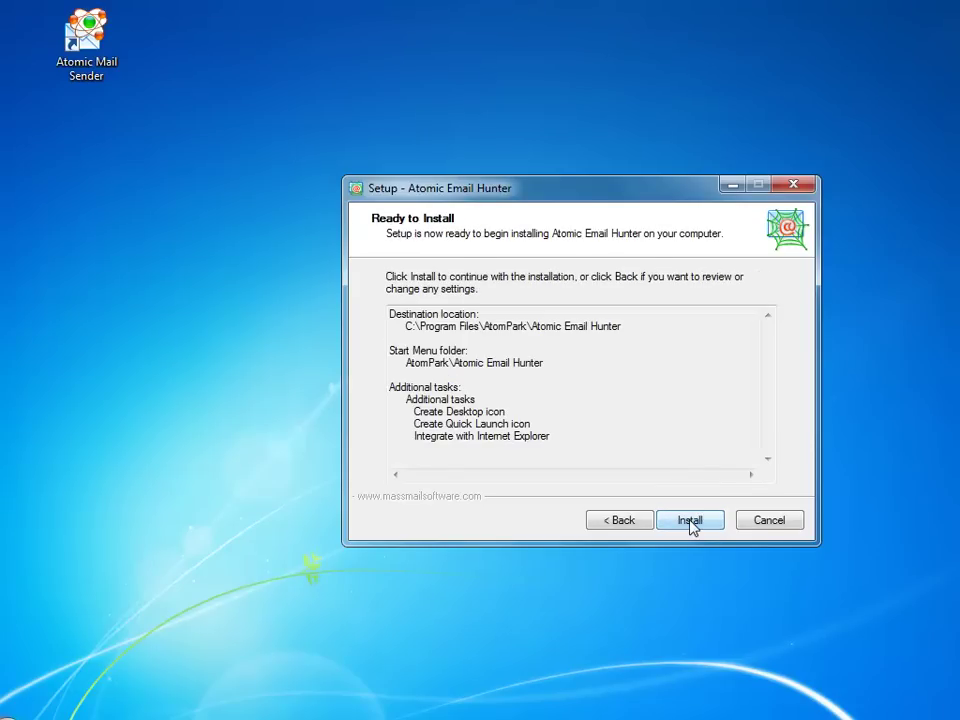
left_click(690, 522)
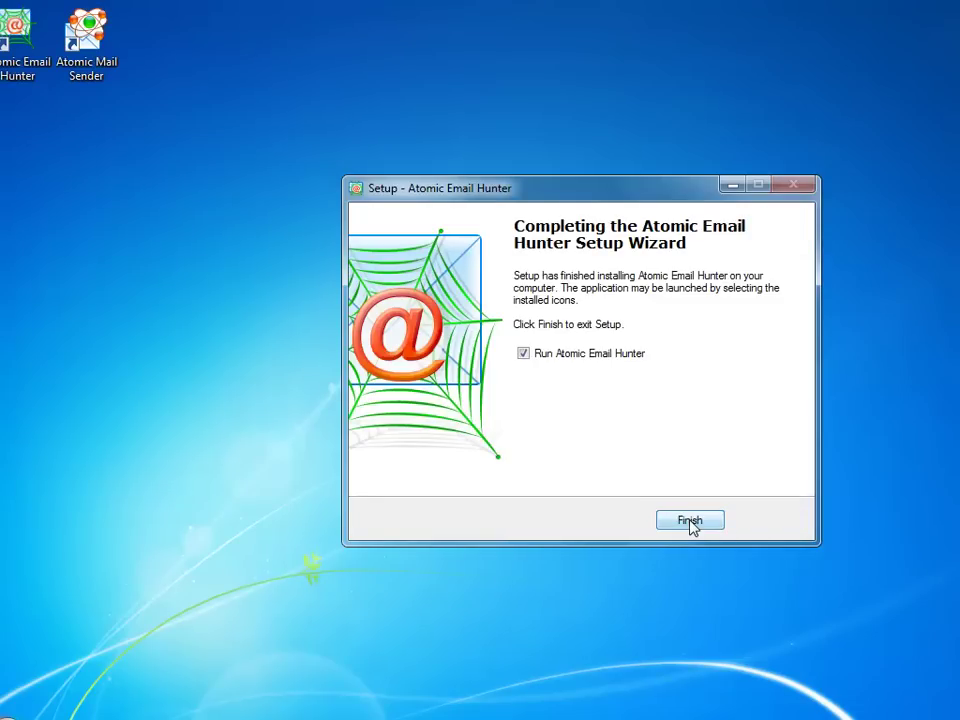
left_click(690, 521)
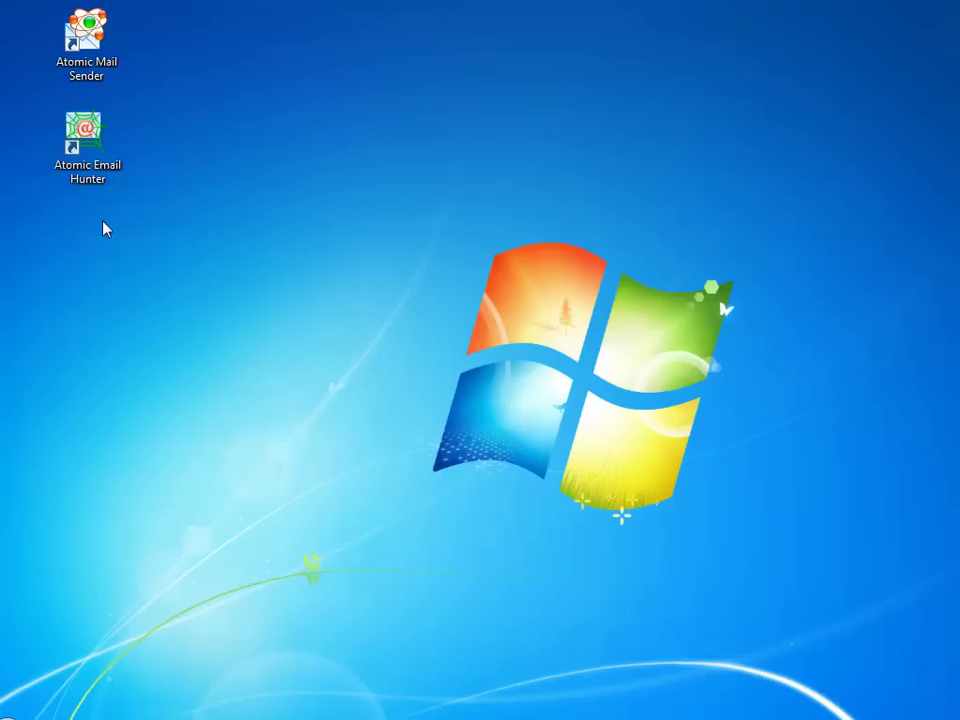
Launch Atomic Email Hunter from its desktop shortcut and open Settings > Search Engines.
left_click(90, 176)
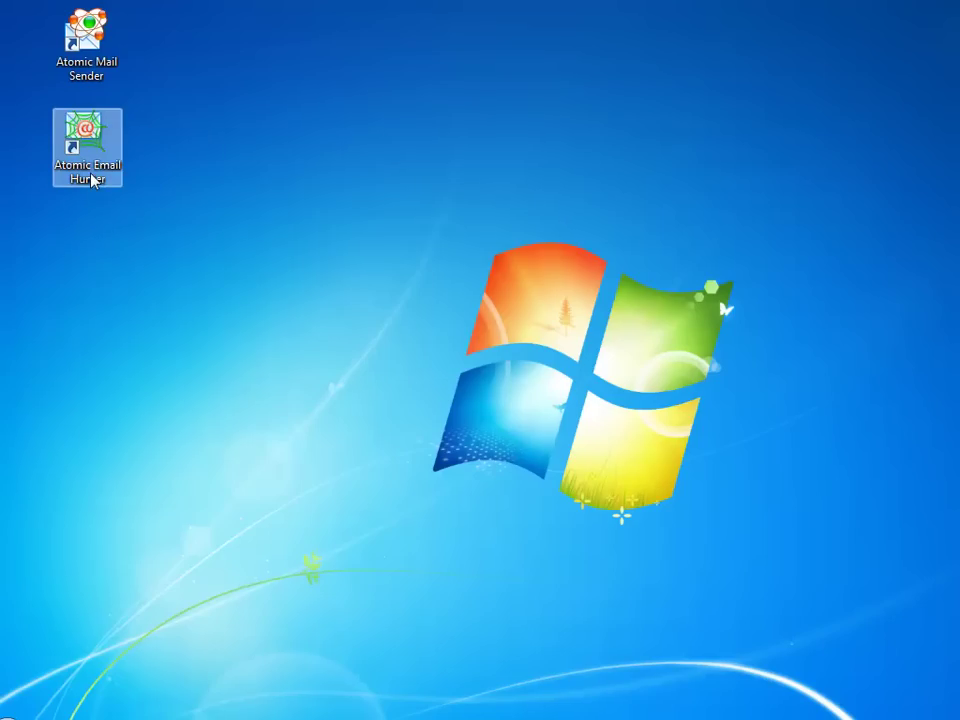
double_click(90, 176)
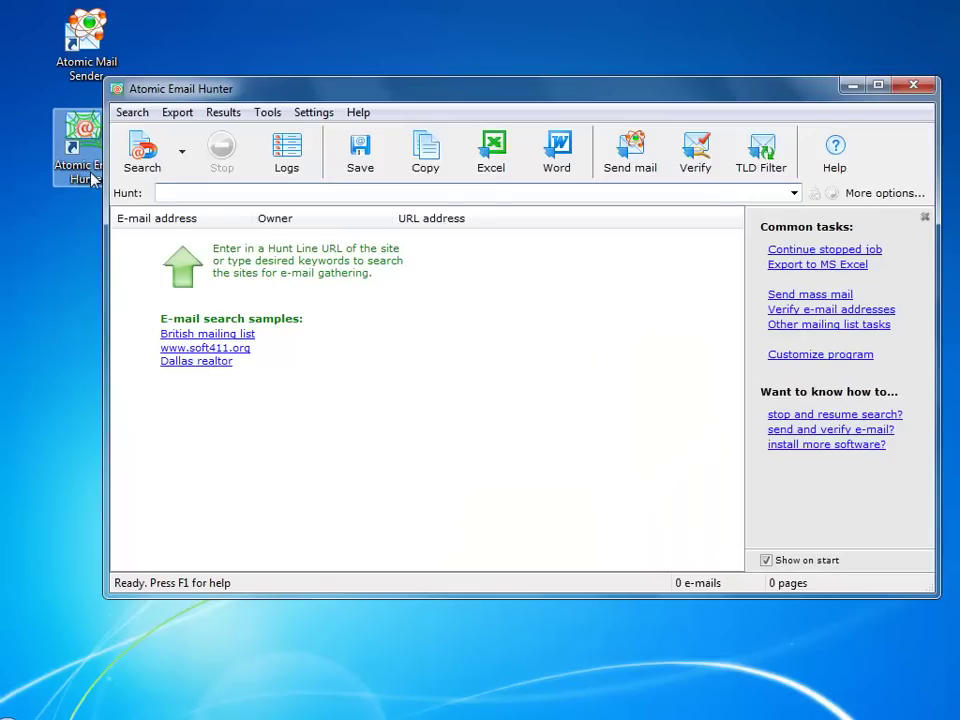
left_click(314, 116)
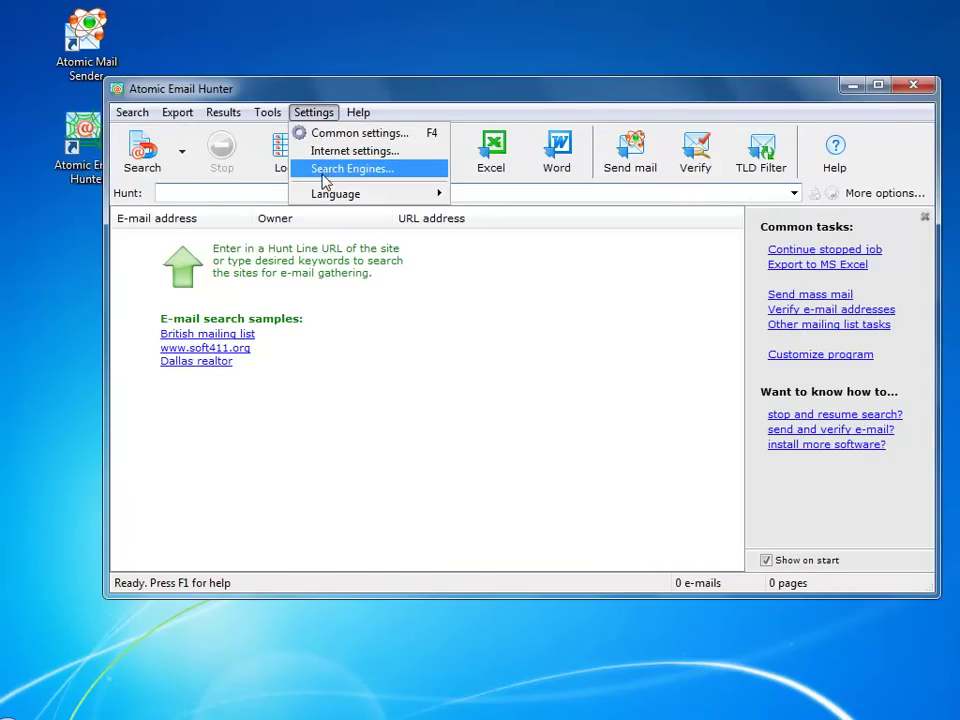
mouse_move(328, 202)
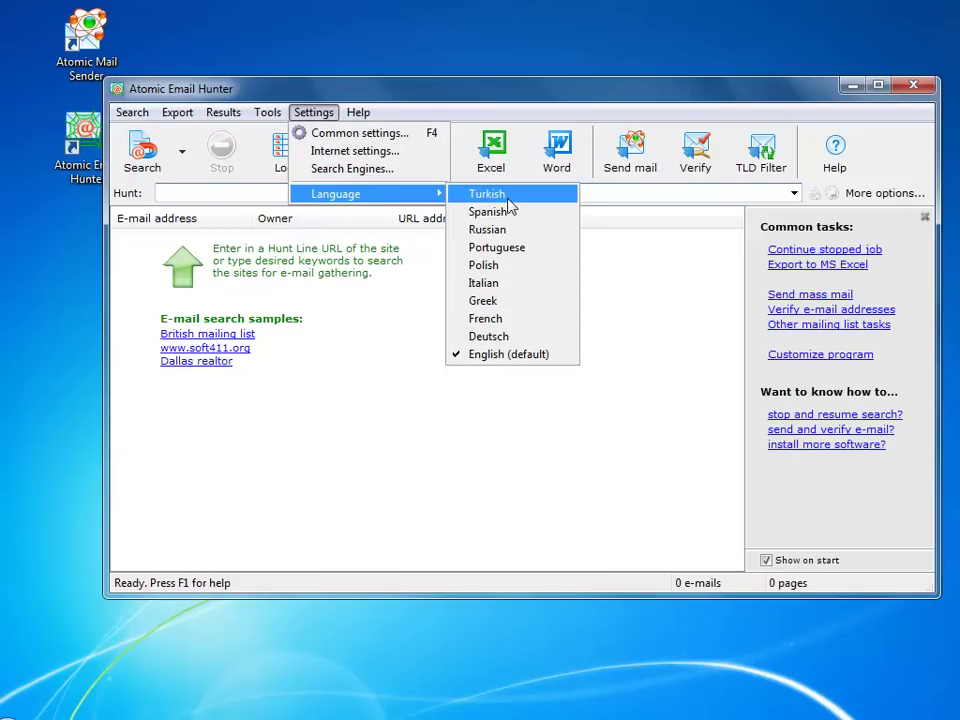
left_click(383, 169)
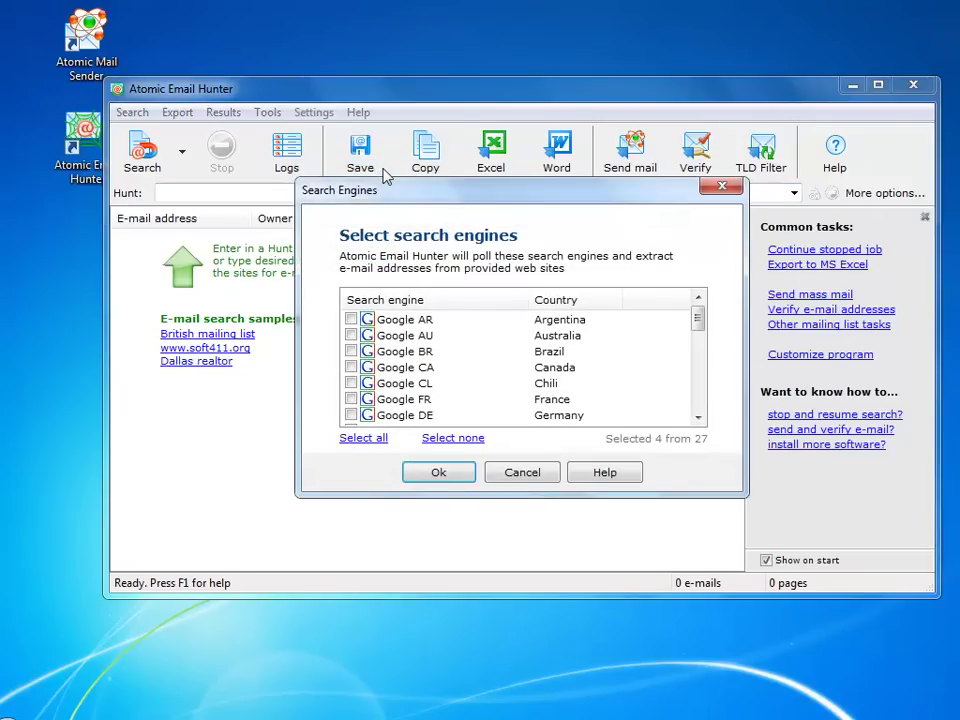
Sort engines by country and keep only Yahoo and Google International checked, 2 of 27.
left_click(588, 302)
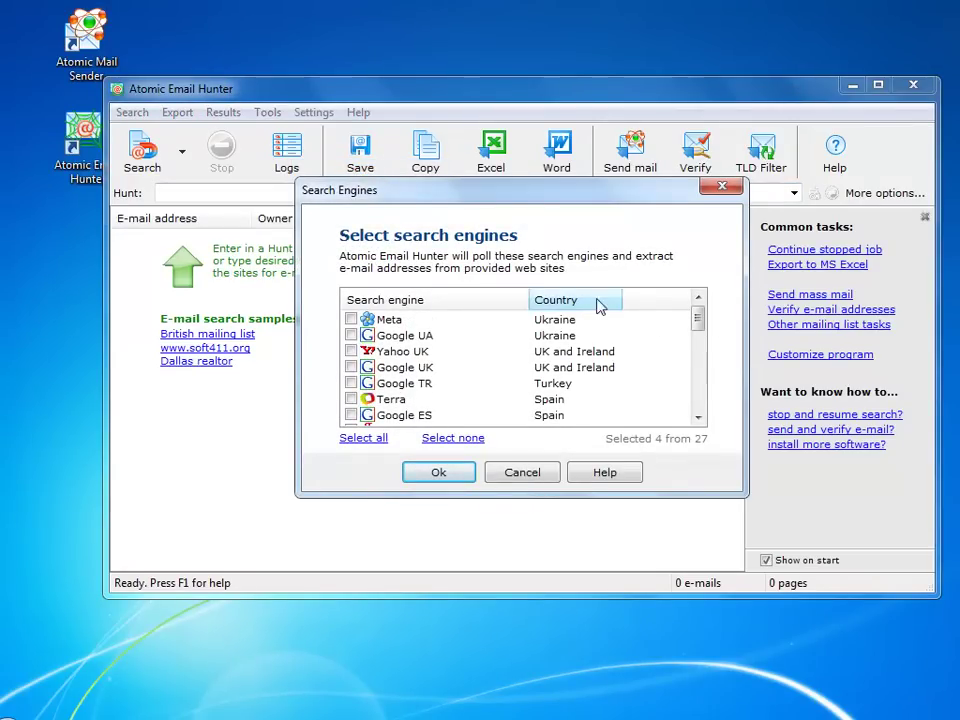
left_click_drag(701, 321, 701, 397)
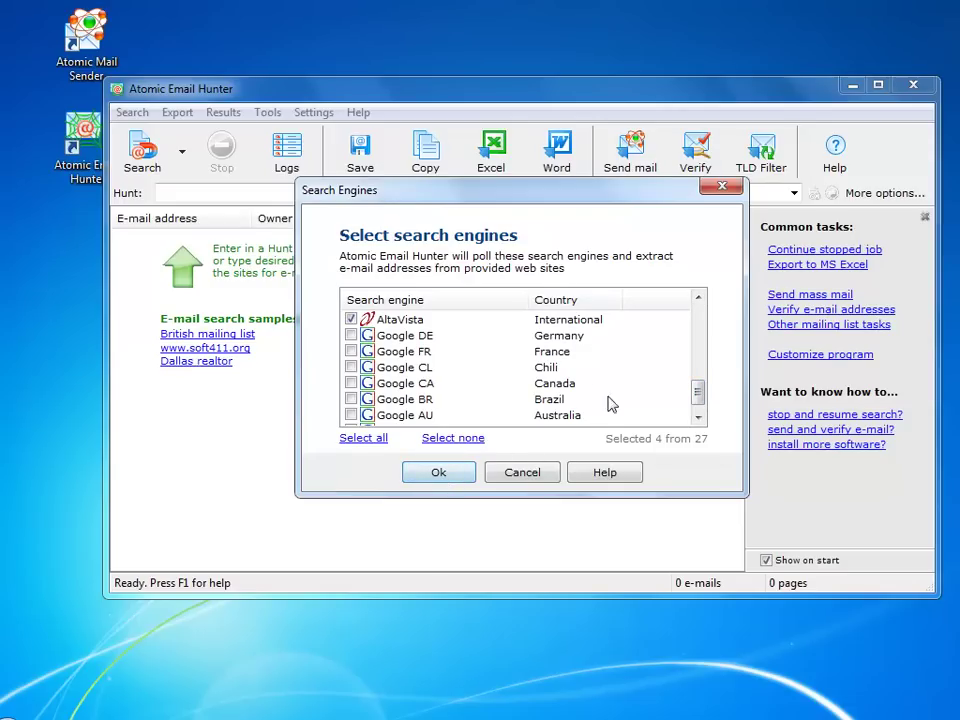
left_click_drag(698, 396, 707, 388)
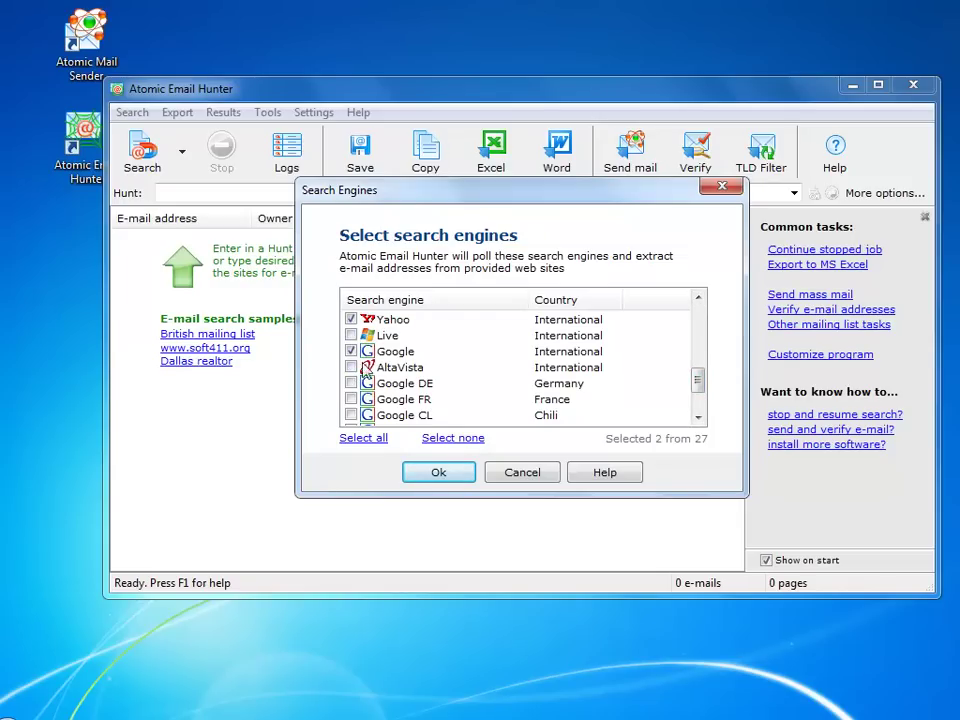
left_click(440, 474)
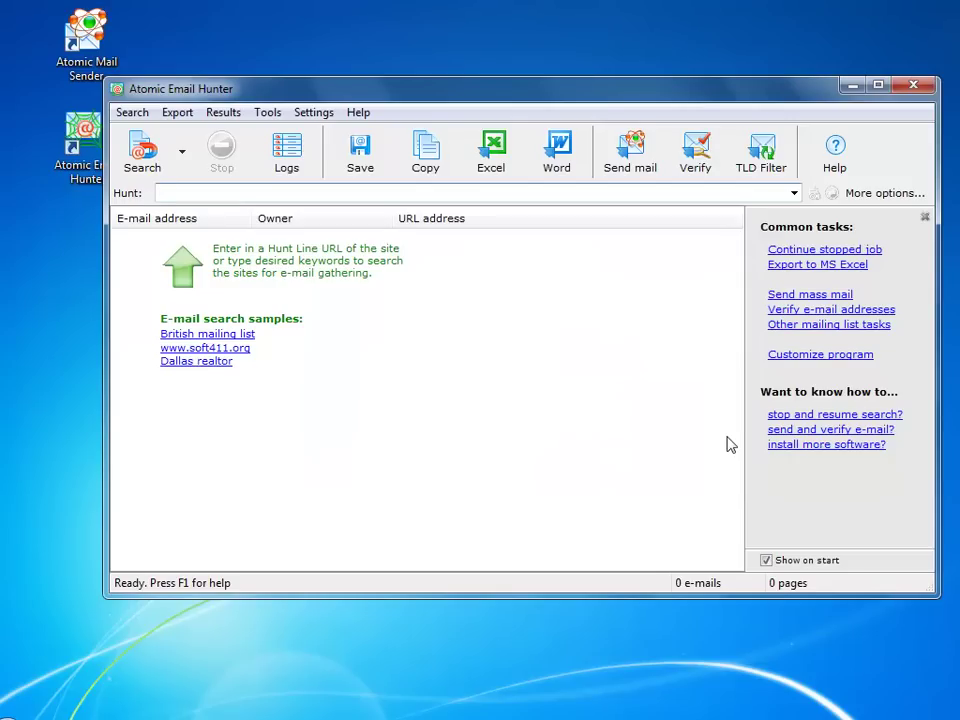
left_click(314, 118)
Open Common settings on the Advanced page, leaving the 10000-email and 10000-page limits unchecked.
left_click(317, 136)
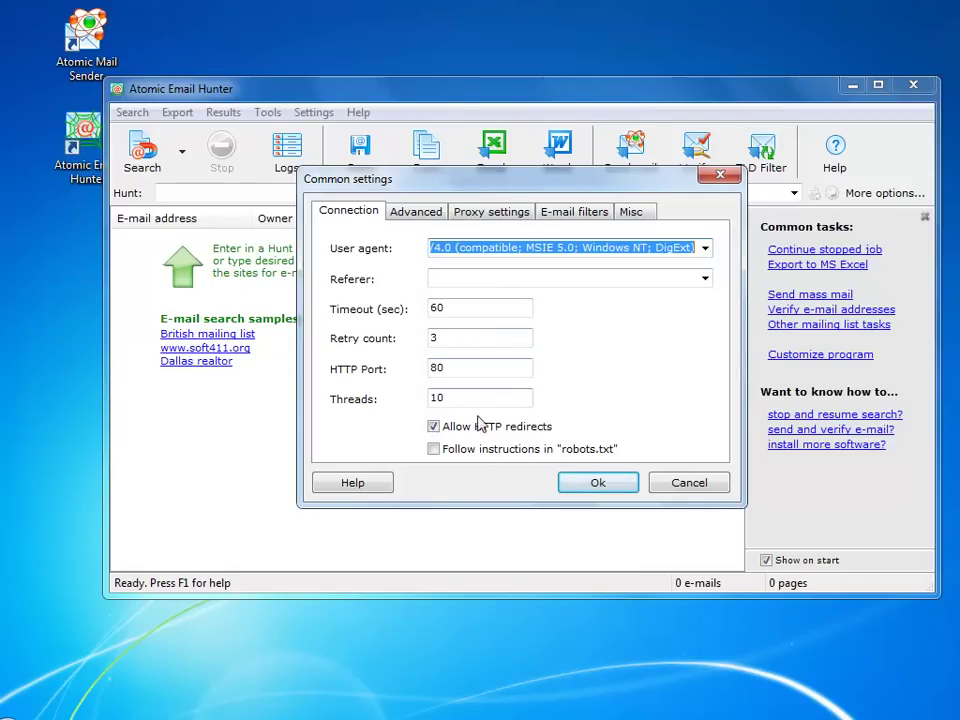
left_click(416, 213)
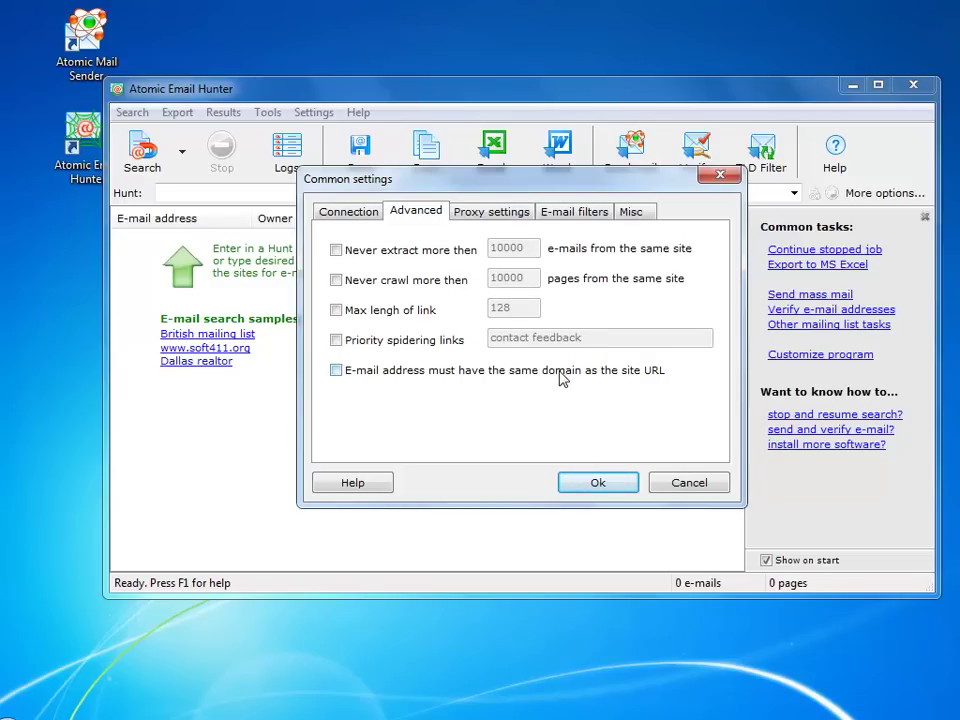
Keep the proxy on Internet Explorer defaults after trying custom settings, then go to E-mail filters.
left_click(514, 216)
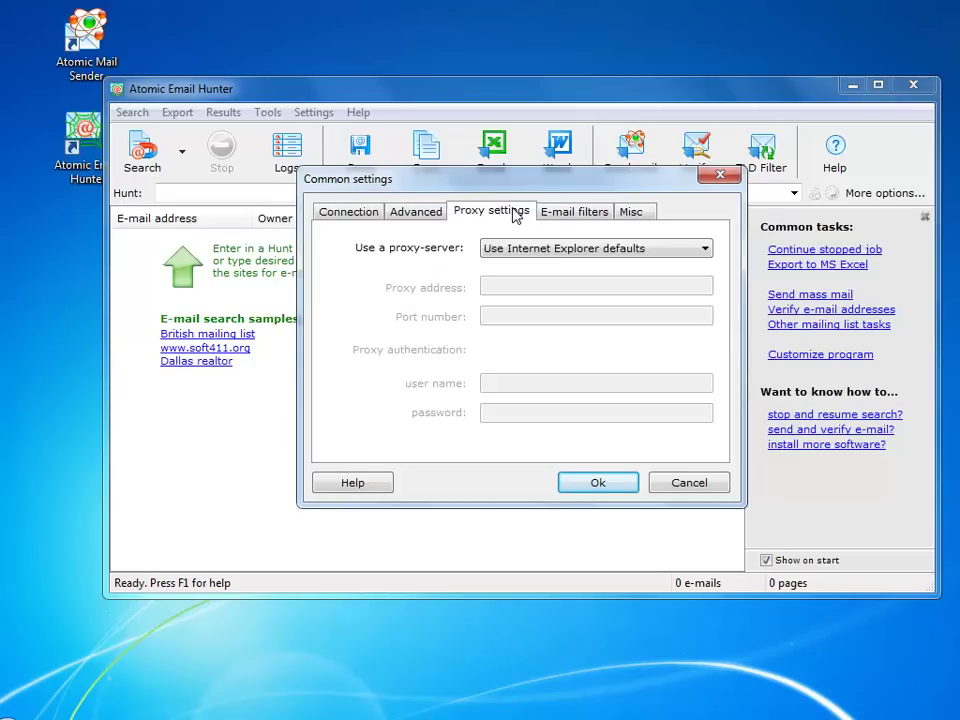
left_click(697, 252)
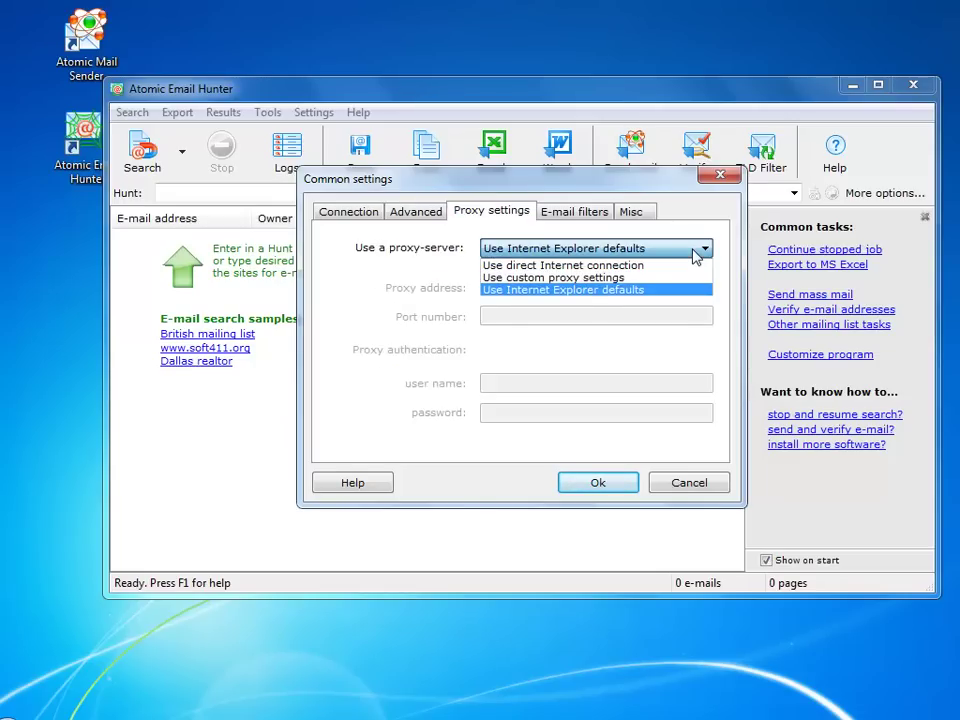
left_click(627, 278)
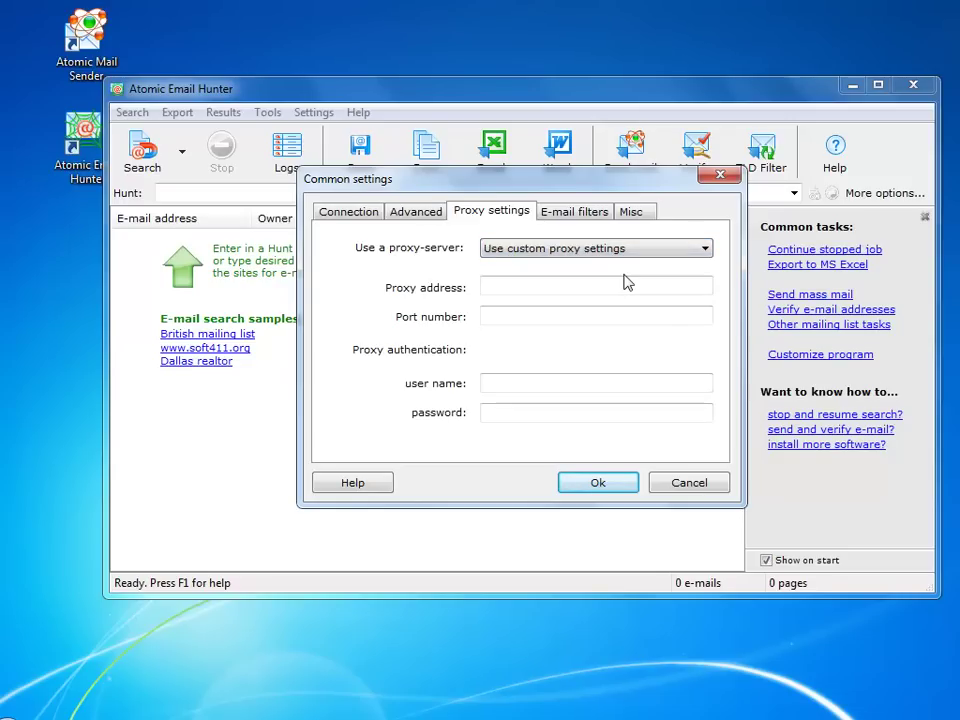
left_click(697, 251)
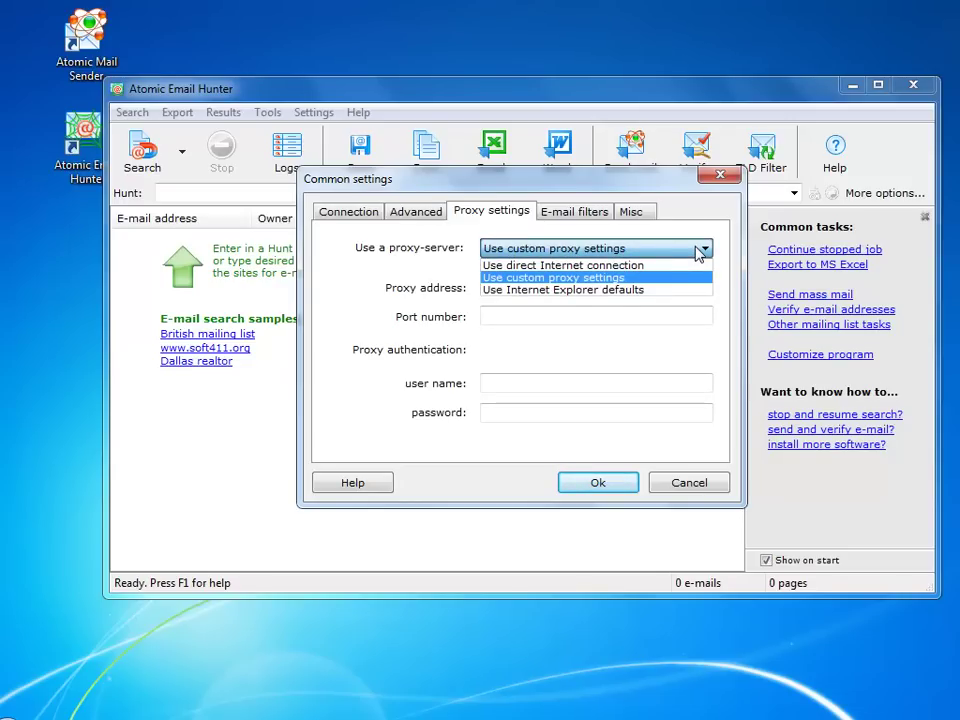
left_click(628, 290)
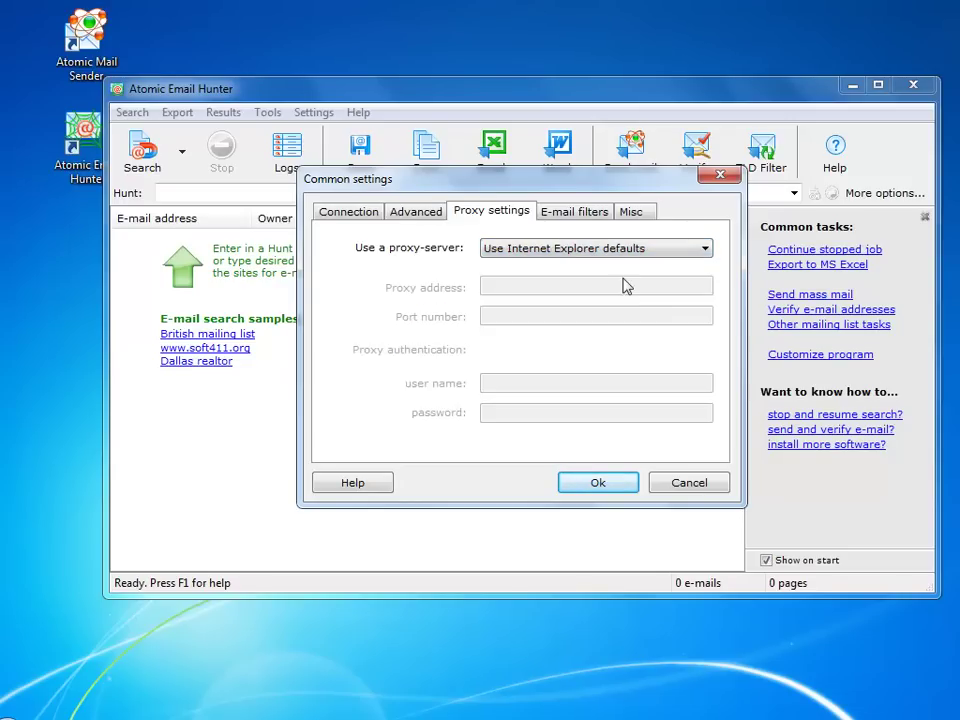
left_click(597, 216)
key("Tab")
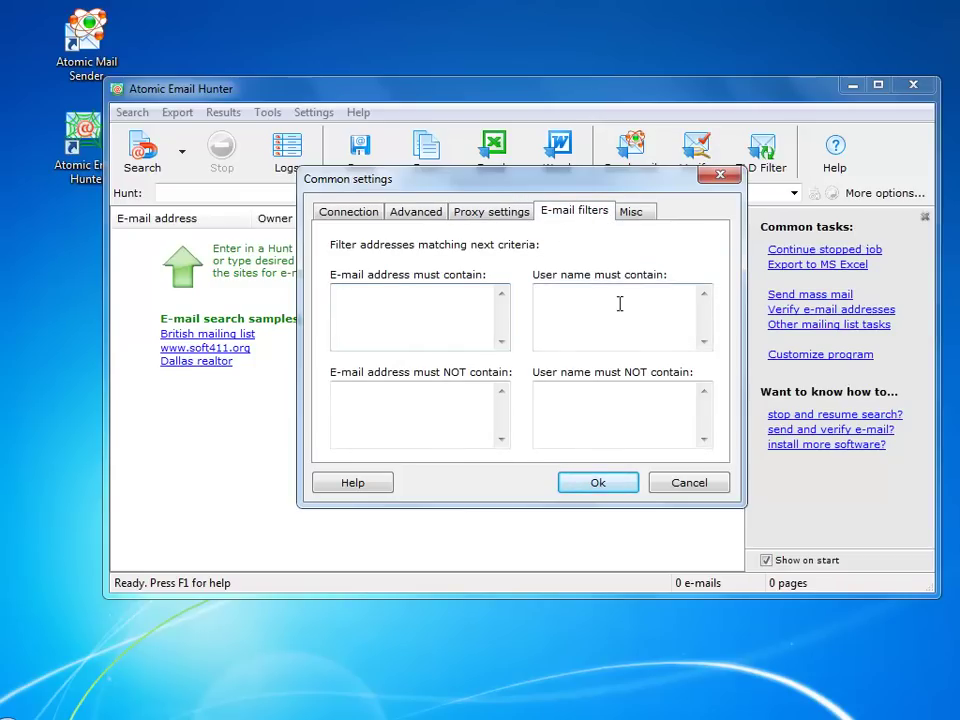
Exclude e-mail addresses containing admin, spam or postmaster, one word per line.
left_click(369, 402)
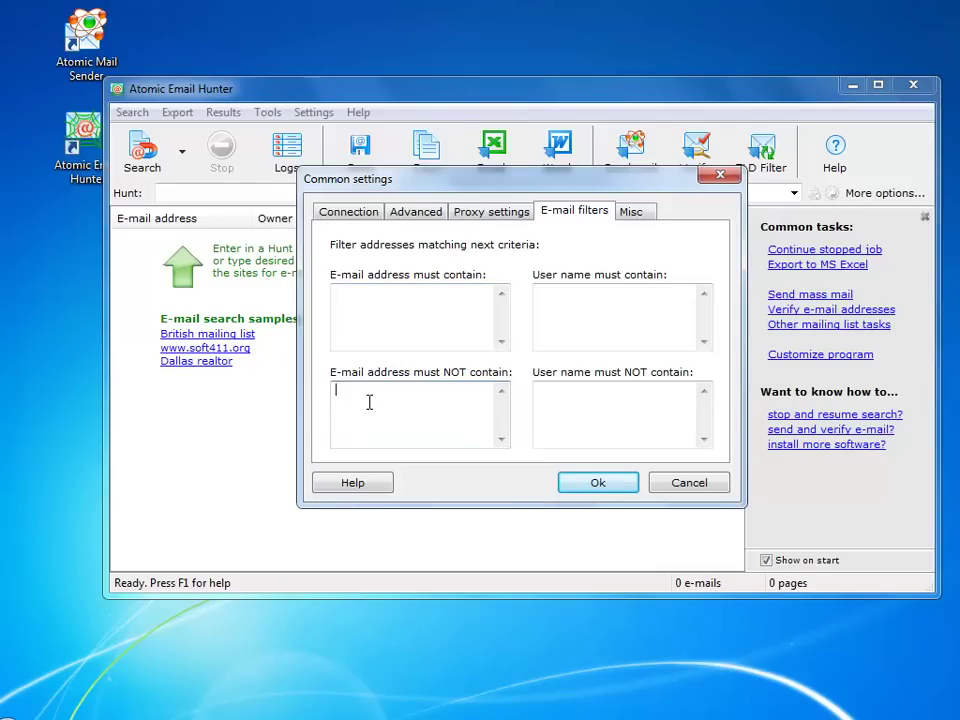
type("admi")
type("n")
key("Return")
type("spam")
key("Return")
type("postmaster")
Exclude user names containing Mail Delivery and Postmaster.
left_click(565, 407)
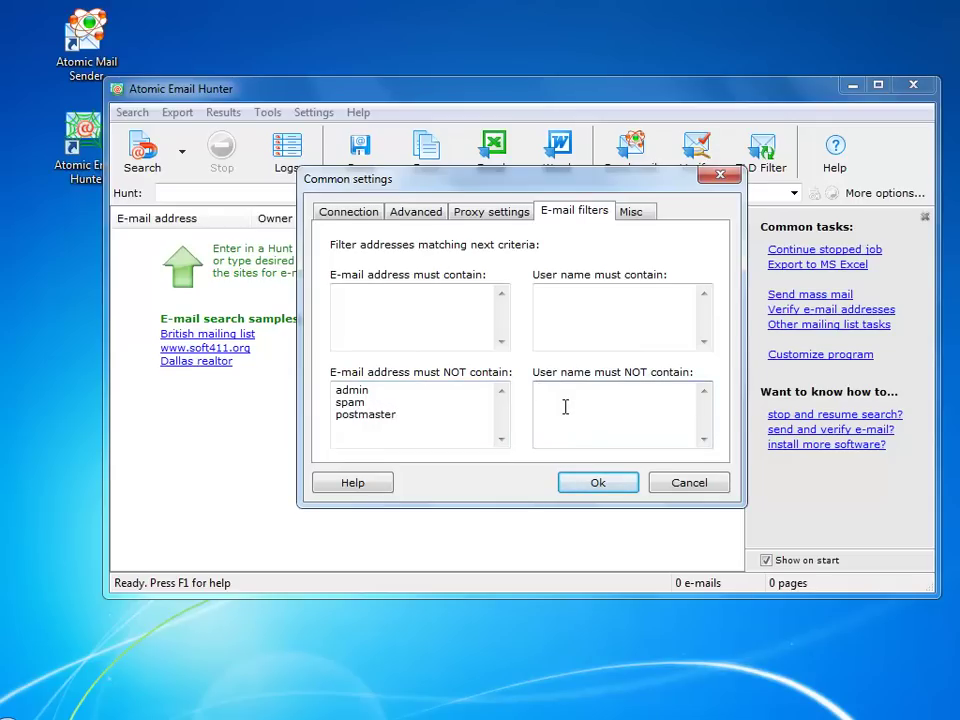
type("Mail Delivery")
key("Return")
type("Postmaster")
Check the Misc options and confirm the Common settings with Ok.
left_click(632, 213)
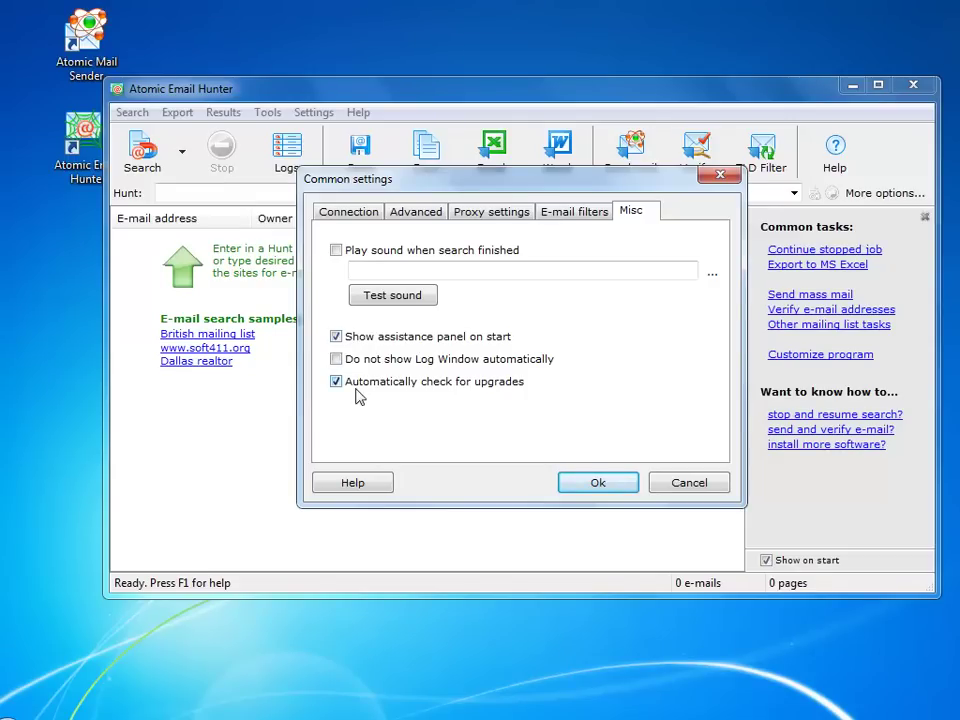
left_click(597, 484)
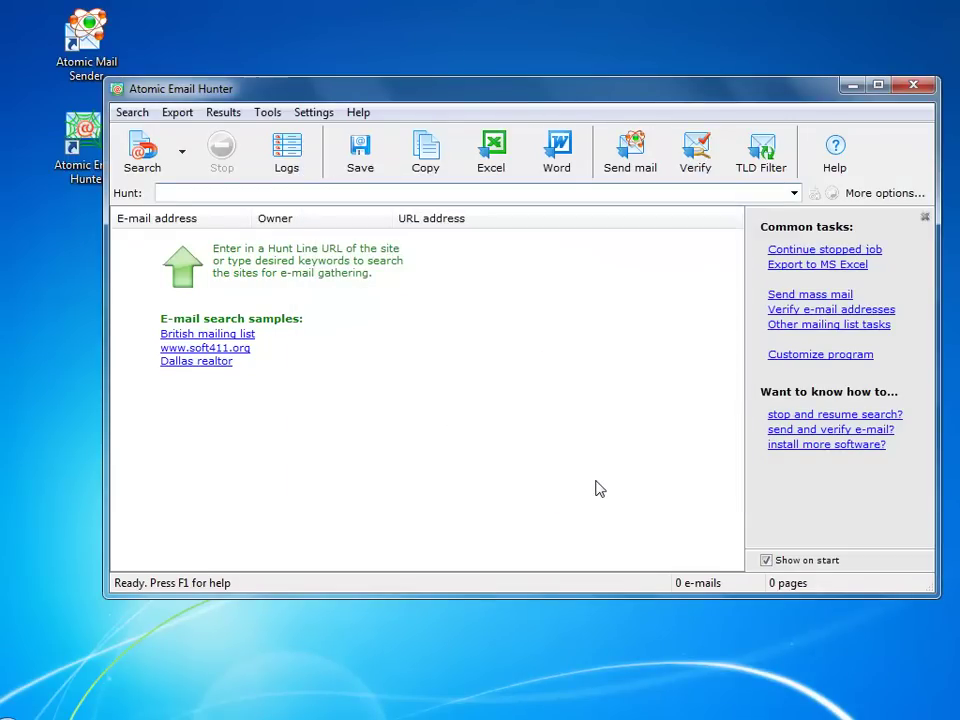
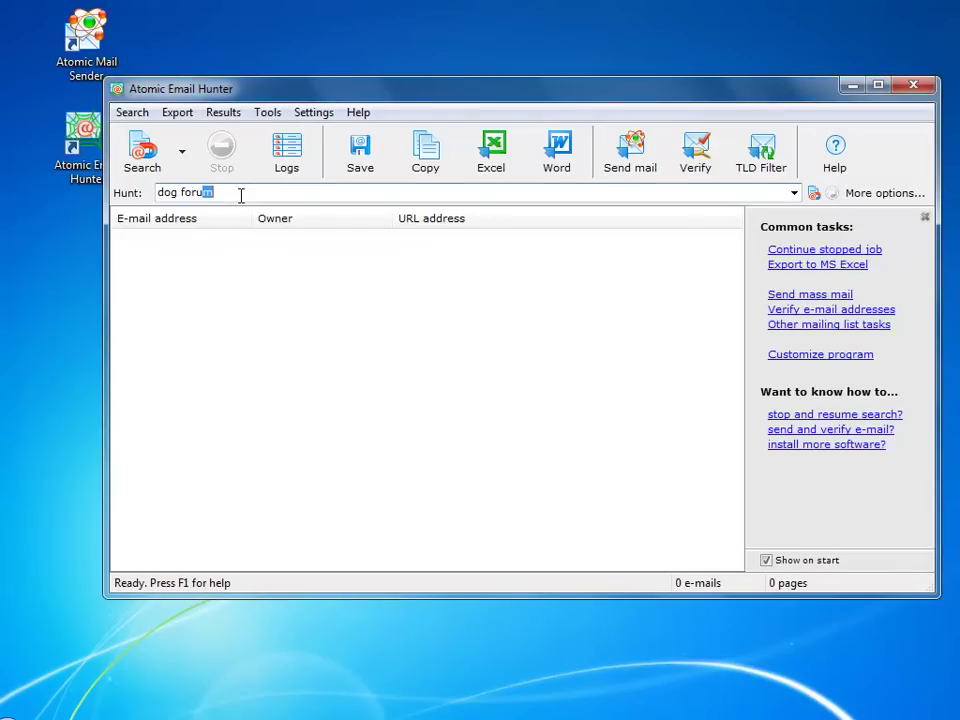
key("Return")
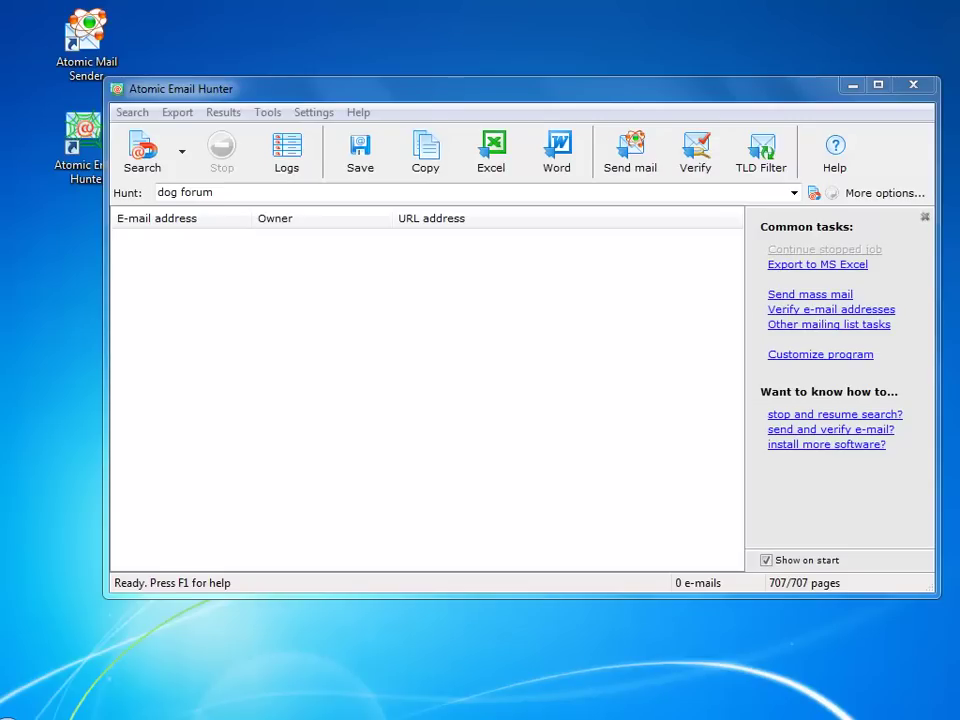
left_click(241, 192)
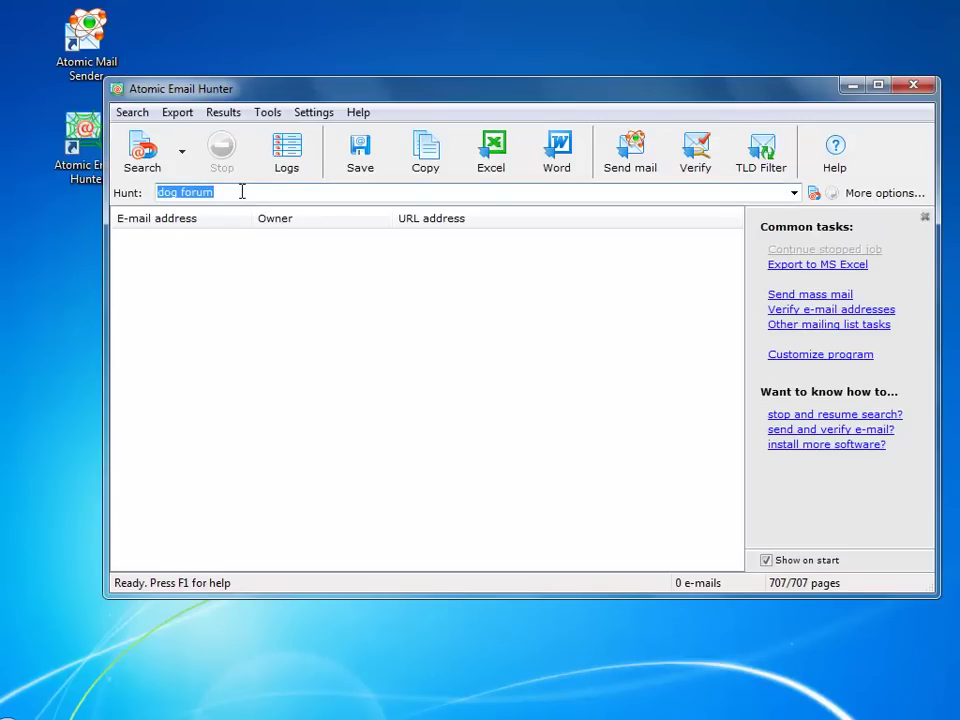
type("http://www.dogforums.com/")
key("Return")
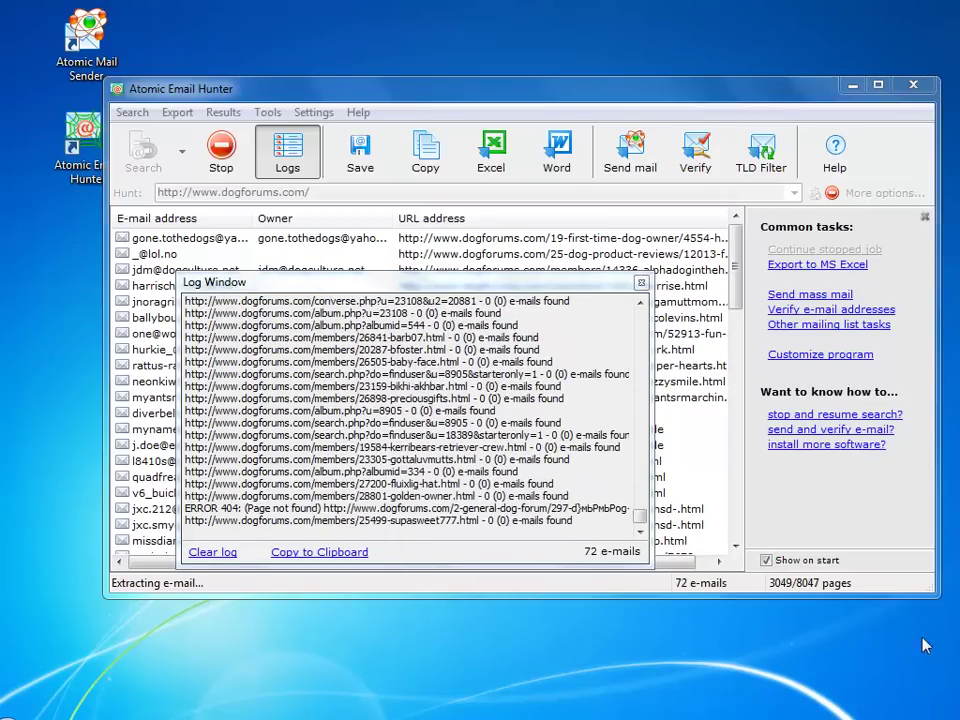
left_click(641, 283)
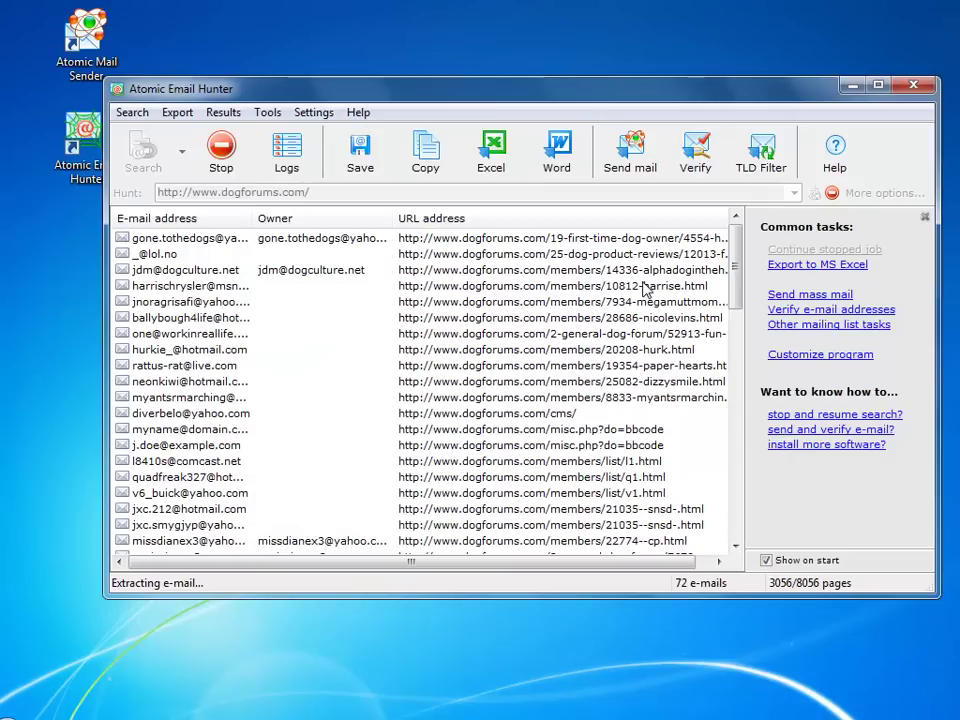
Scroll through the 72 harvested dogforums.com addresses in the results list.
left_click_drag(735, 246, 735, 493)
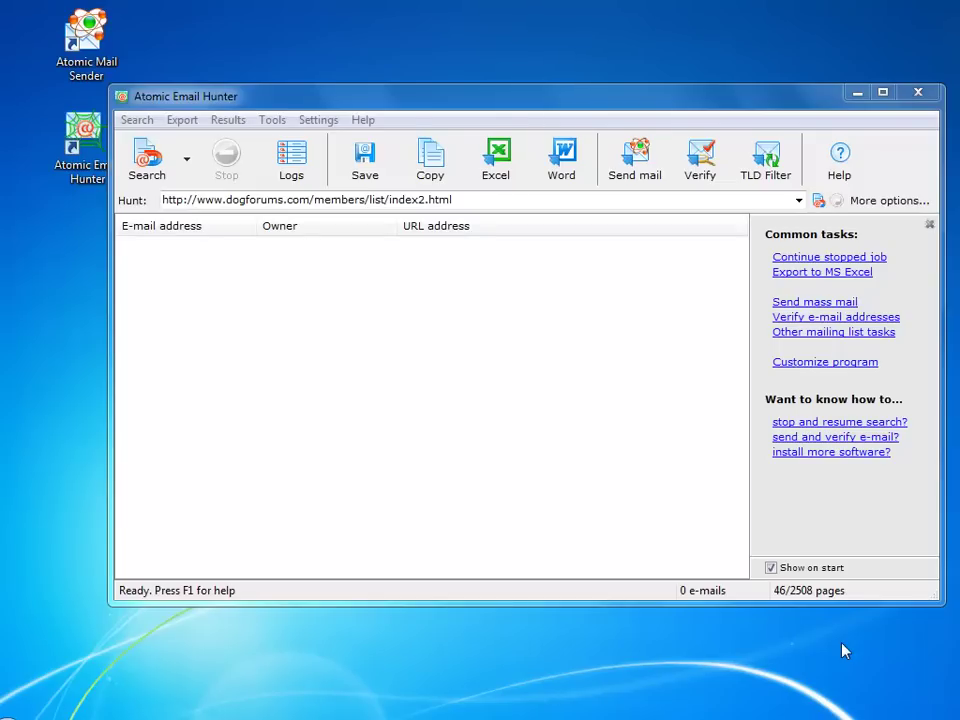
Start an advanced search with the dogforums.com address trimmed to the site root.
left_click(188, 160)
left_click(198, 218)
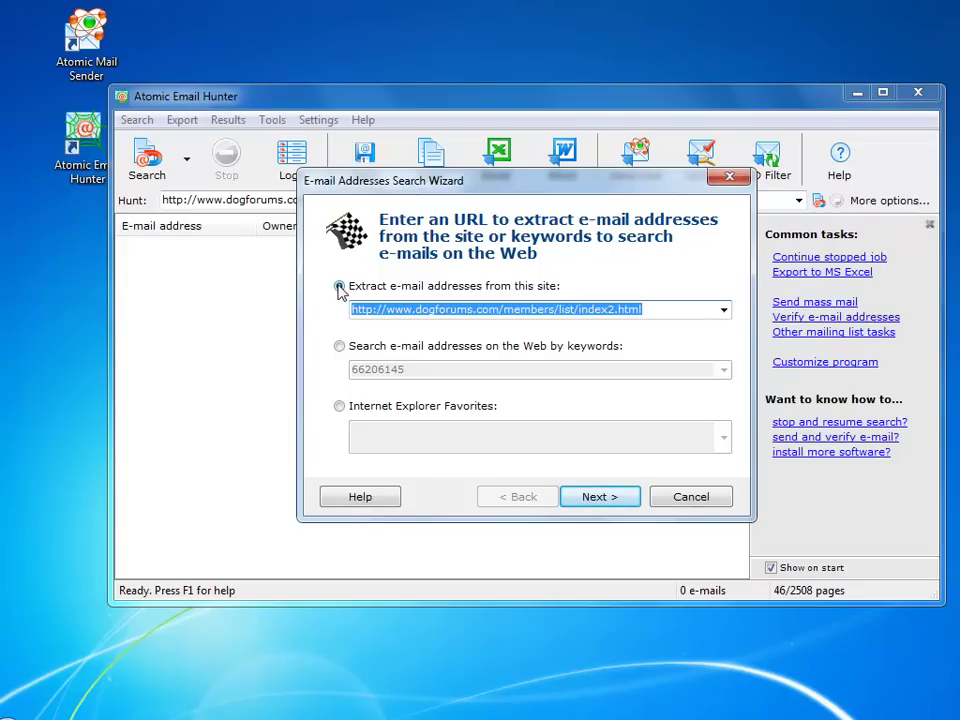
left_click(503, 310)
key("shift+End")
key("Delete")
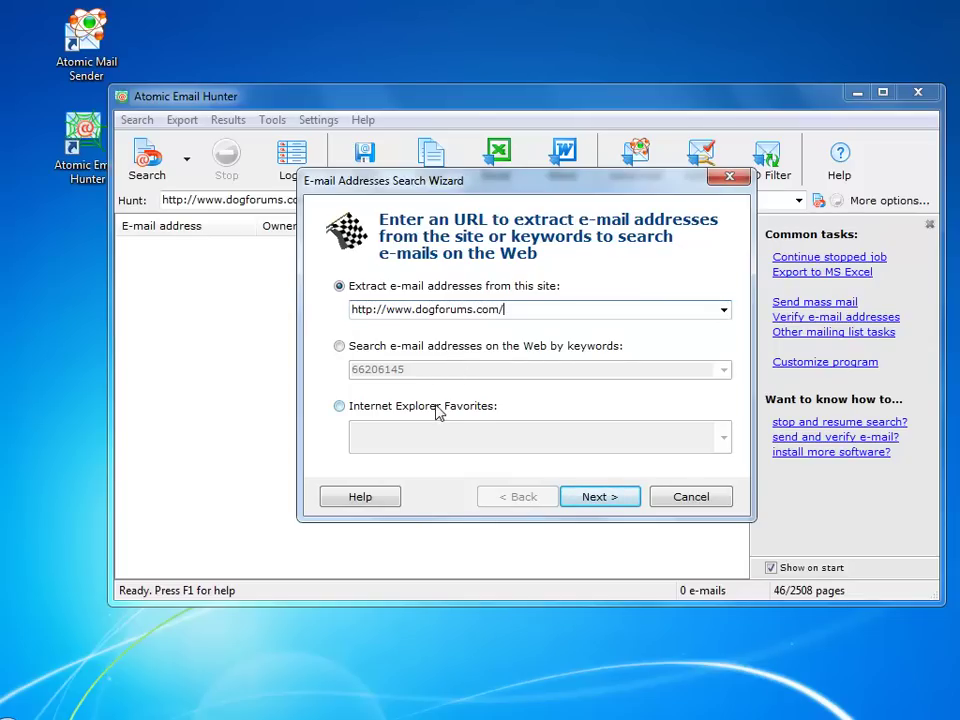
left_click(612, 498)
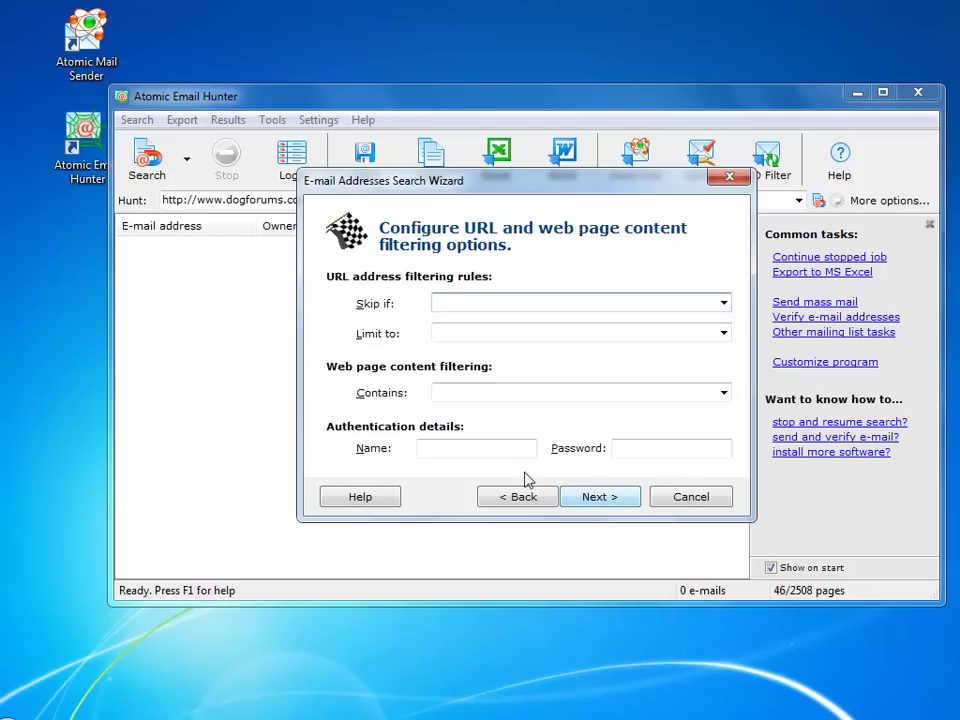
Enter the forum login name and account password, and require 'contact' in page content.
left_click(472, 447)
type("pupua")
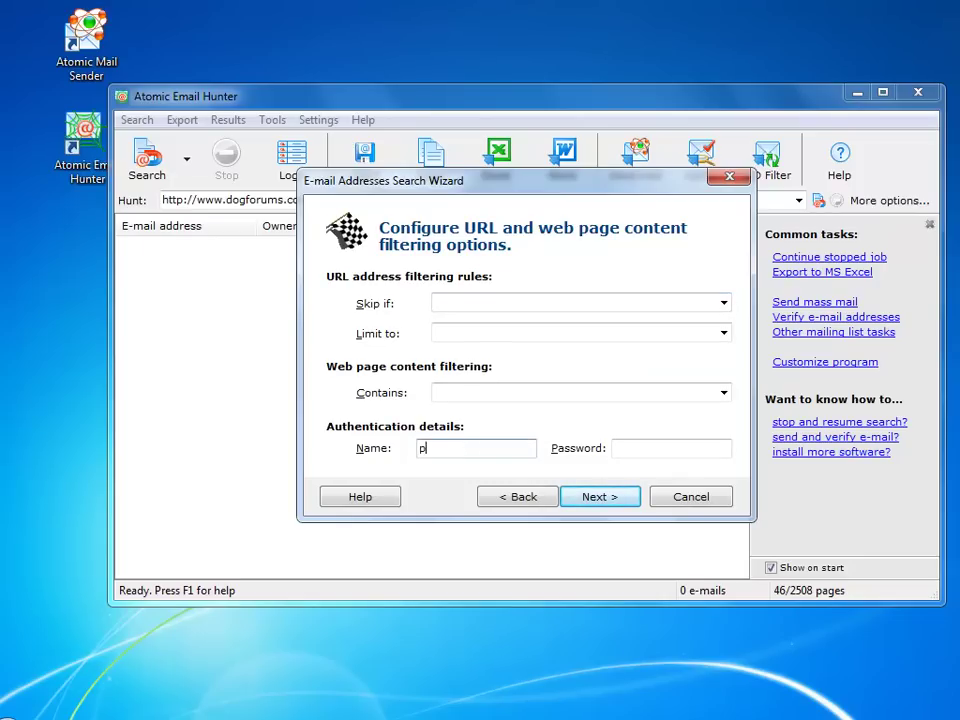
left_click(670, 448)
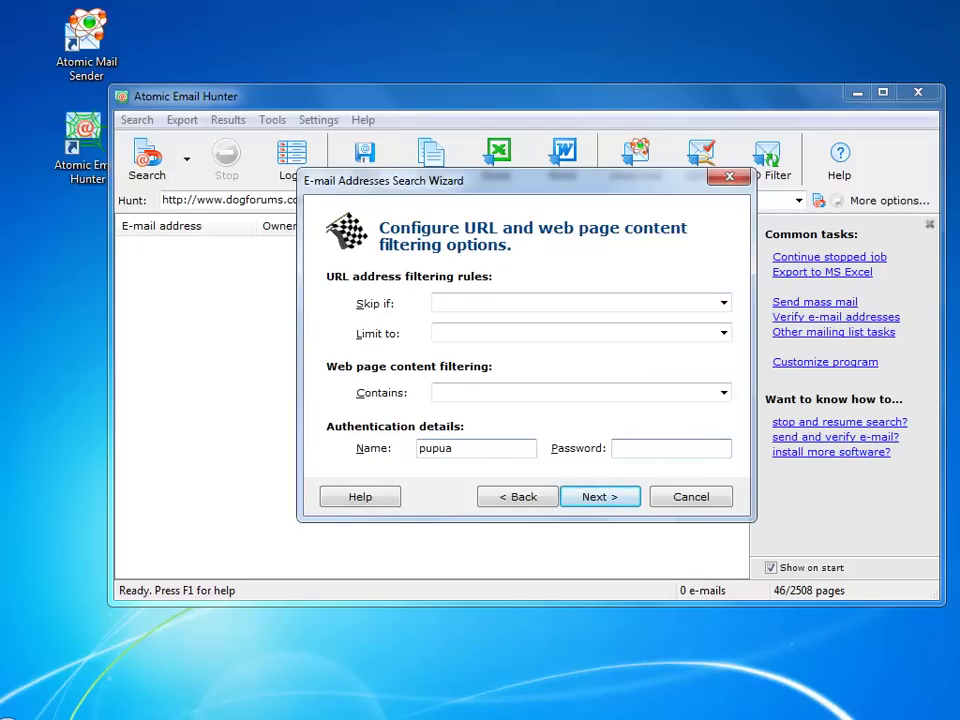
key("ctrl+v")
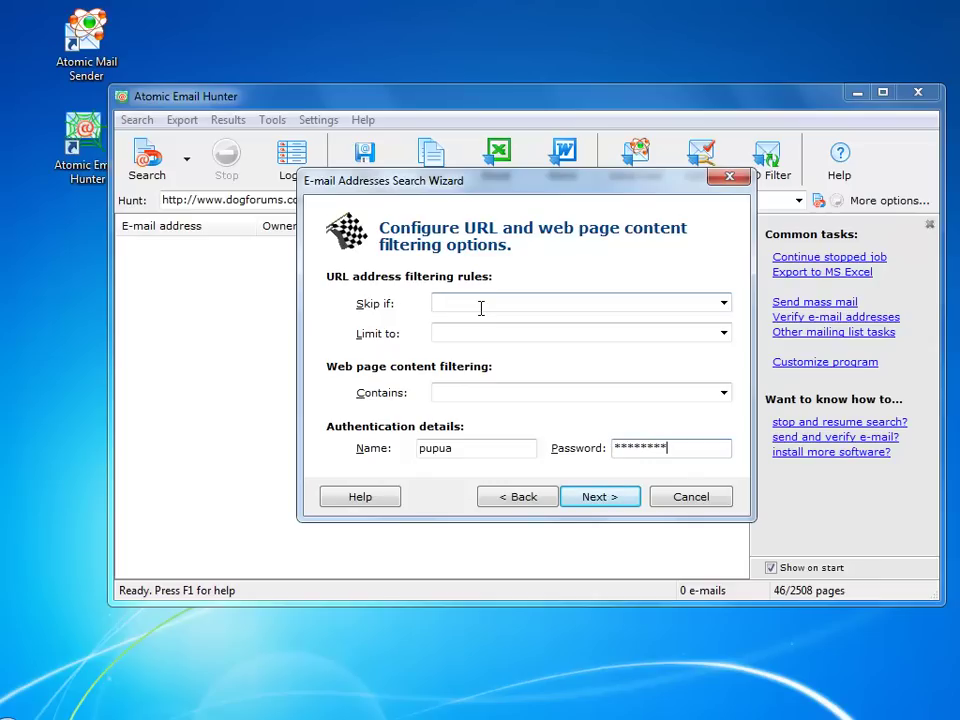
left_click(461, 394)
type("c")
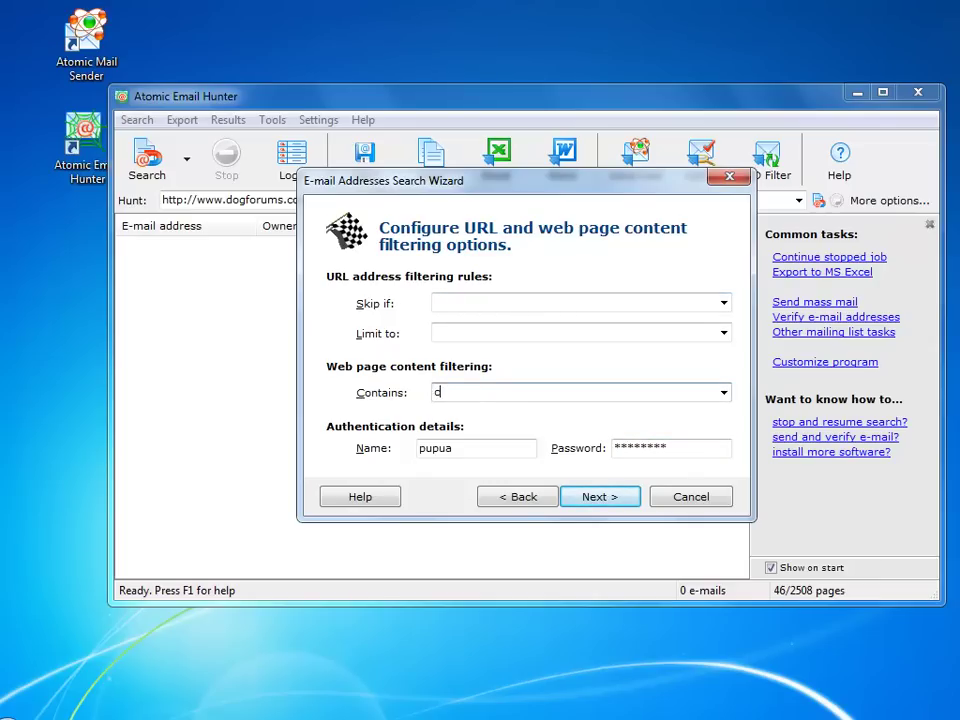
type("ontact")
left_click(596, 503)
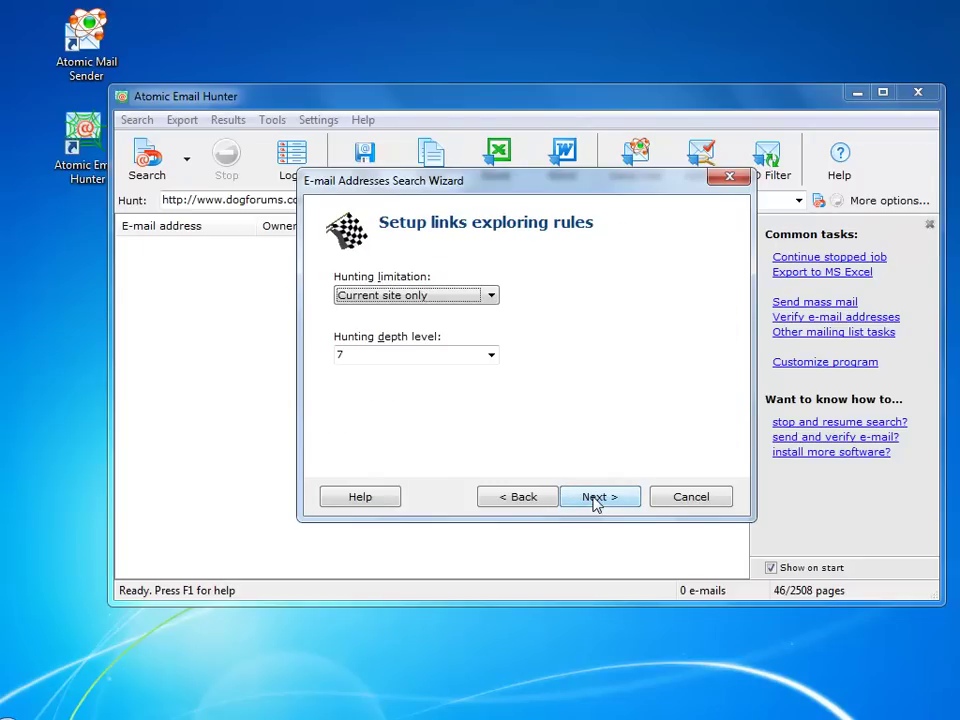
Finish the wizard to launch extraction, stop it at 10 e-mails, and dismiss the search log.
left_click(596, 503)
left_click(594, 503)
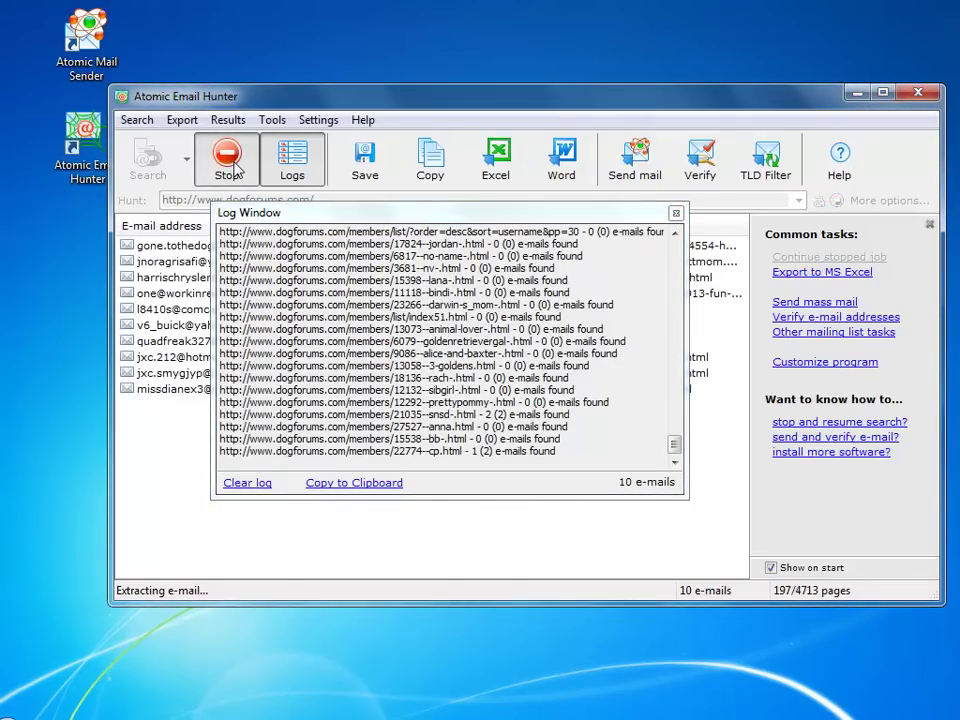
left_click(237, 172)
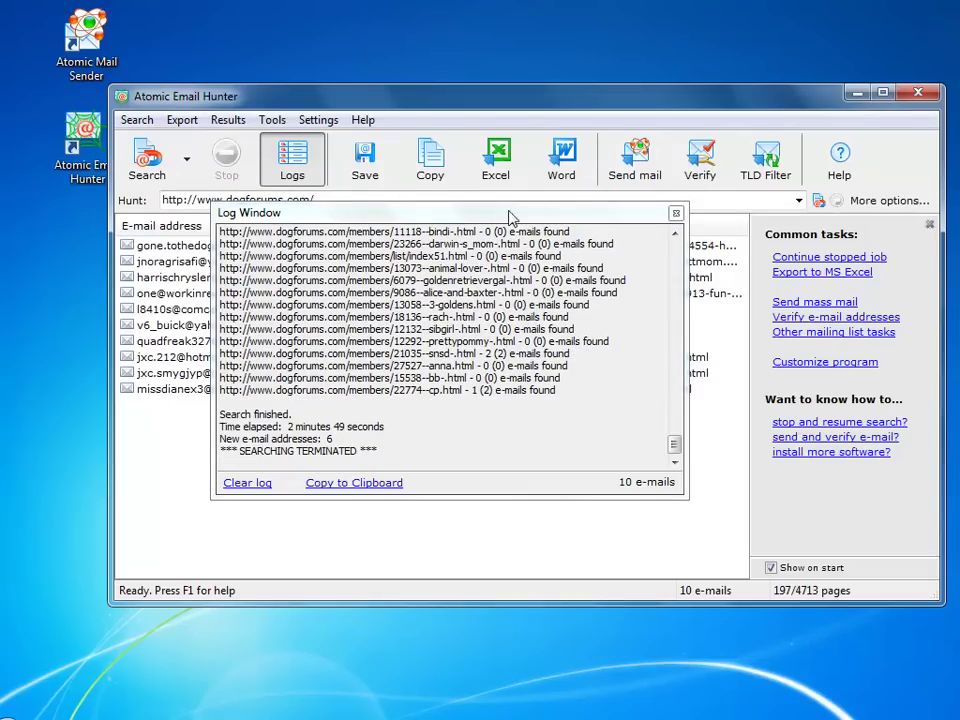
left_click(676, 215)
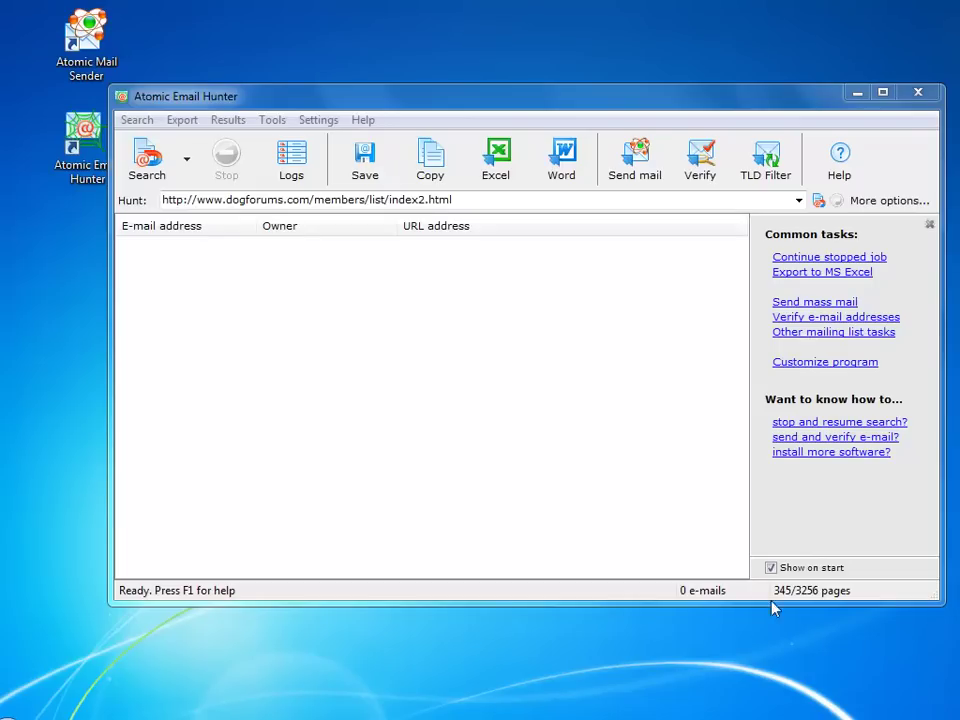
Start a bulk search and set the link pattern to the members-list URL with a $$$ page placeholder.
left_click(186, 159)
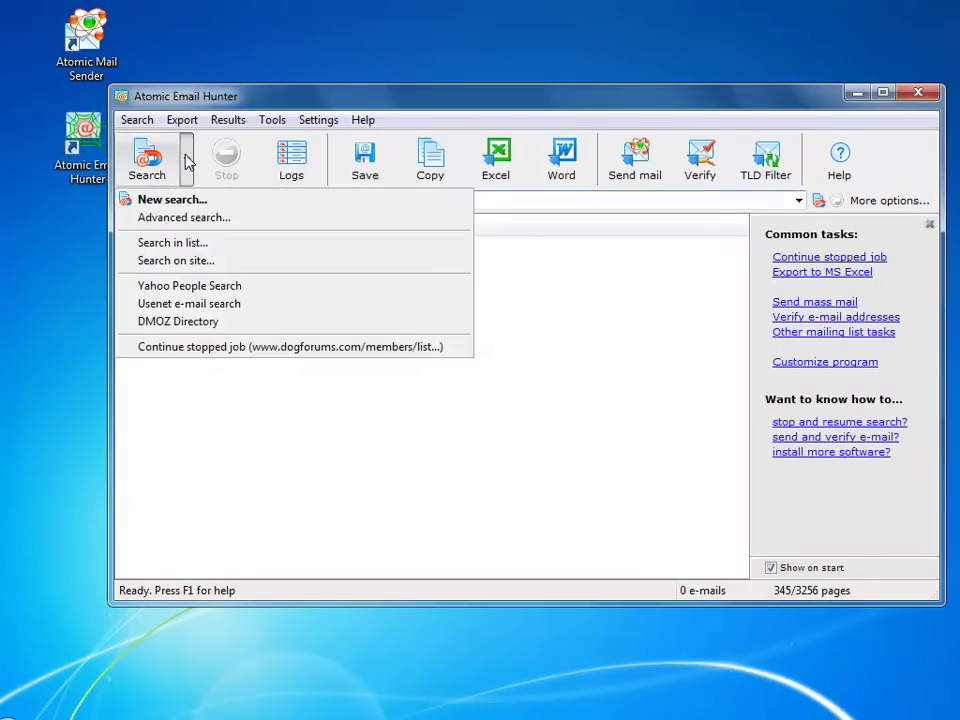
left_click(194, 246)
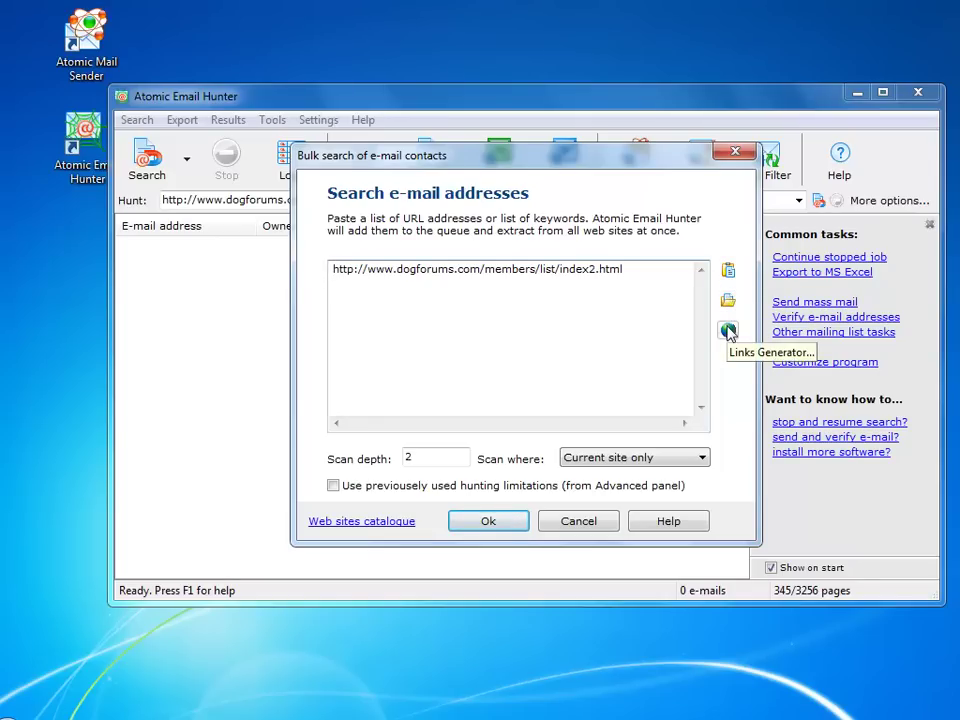
left_click(728, 332)
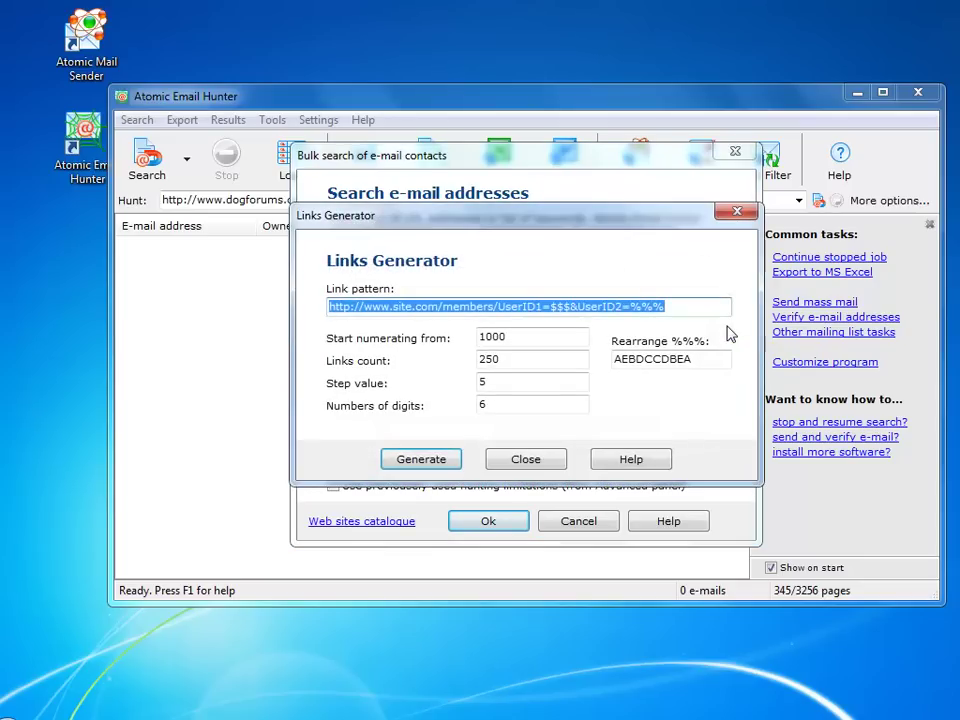
type("http://www.dogforums.com/members/list/index2.html")
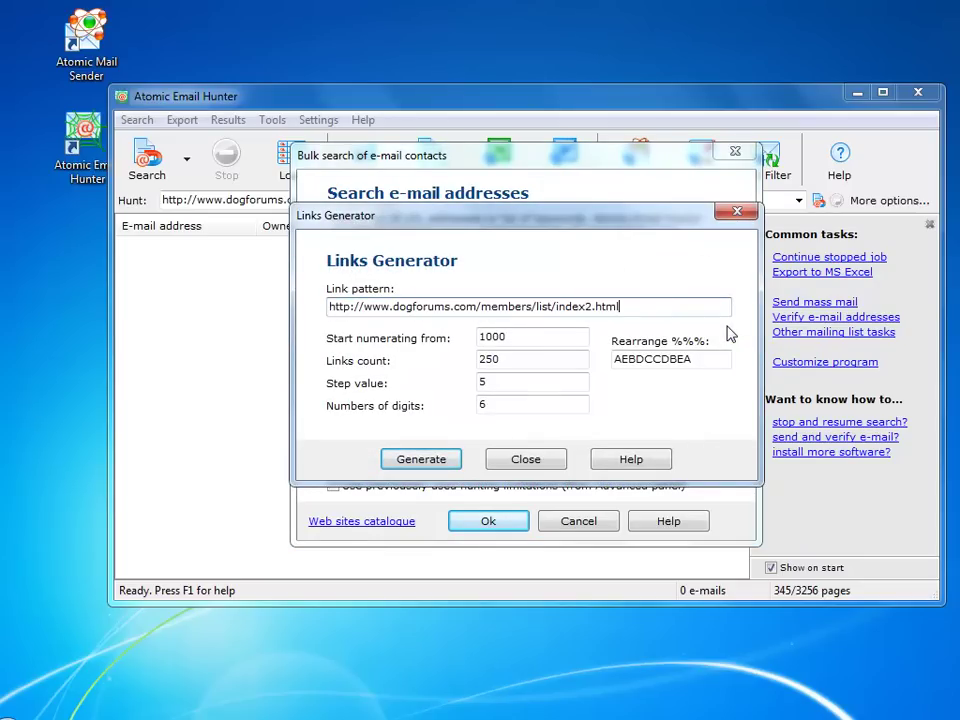
left_click(590, 307)
key("BackSpace")
left_click_drag(585, 307, 592, 307)
type("$$$")
Generate 761 links starting at 100, step 1, 3 digits, and add them to the list.
left_click(520, 331)
key("BackSpace")
key("Tab")
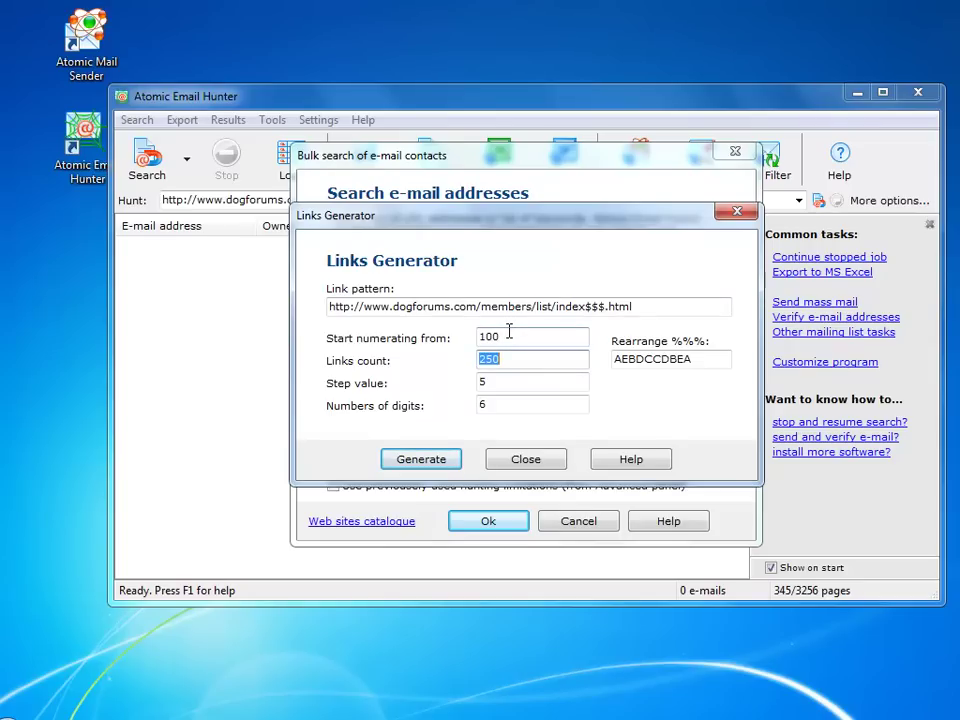
type("761")
key("Tab")
type("2")
key("BackSpace")
type("1")
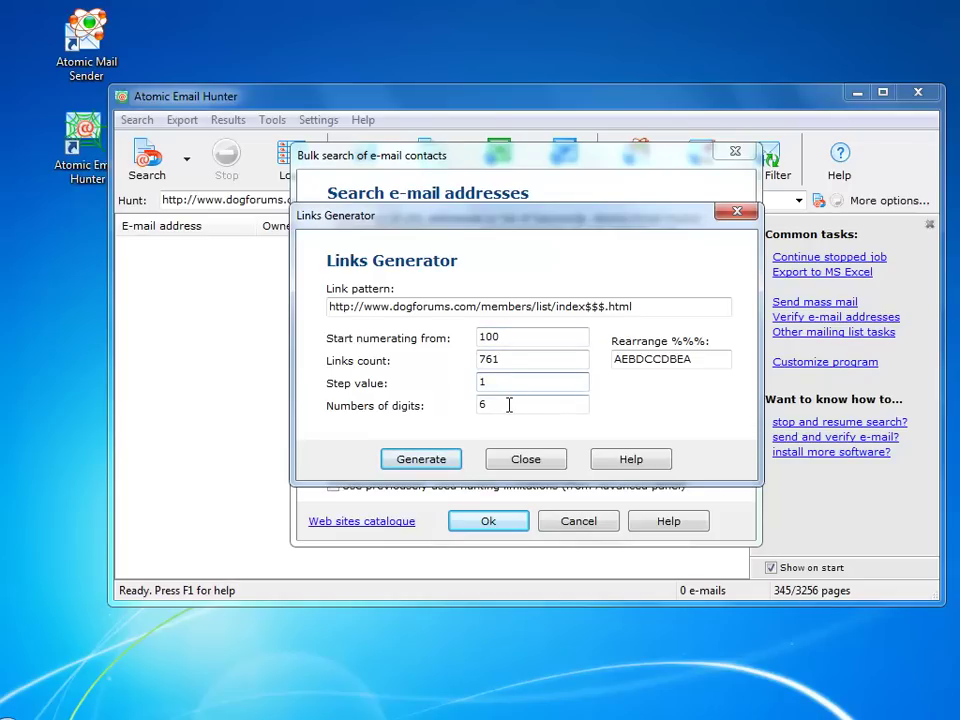
key("Tab")
type("3")
left_click(439, 459)
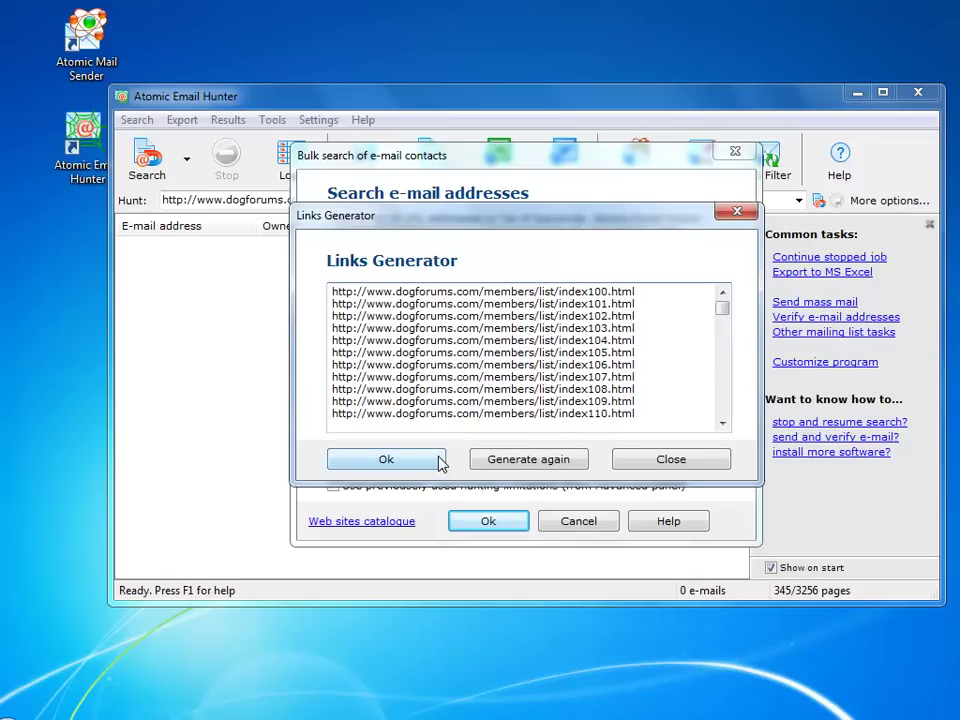
left_click(440, 461)
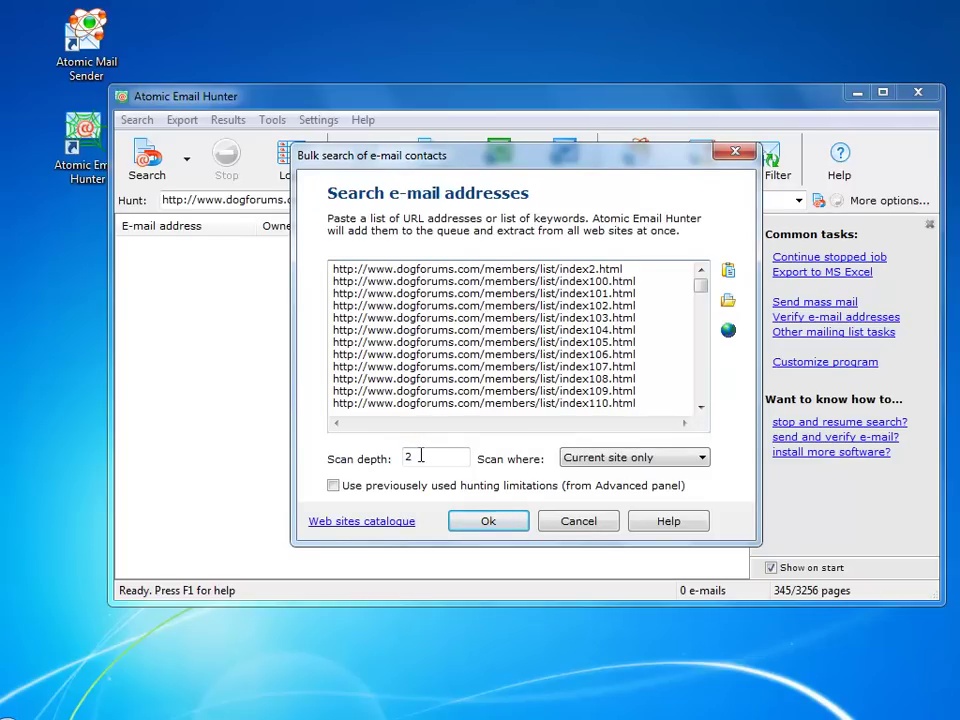
Start the bulk extraction over the index2 and generated index100-onward member-list pages.
left_click(480, 521)
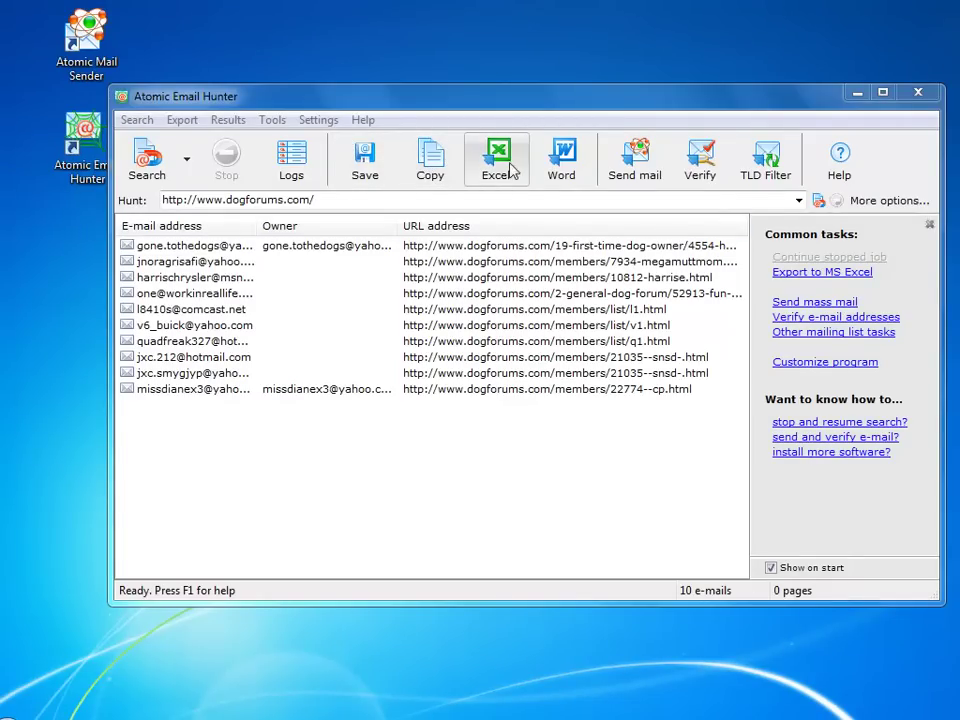
Save the 10 addresses to E:\dogforum.txt, appending to the file, in %E, %U, %L format.
left_click(363, 160)
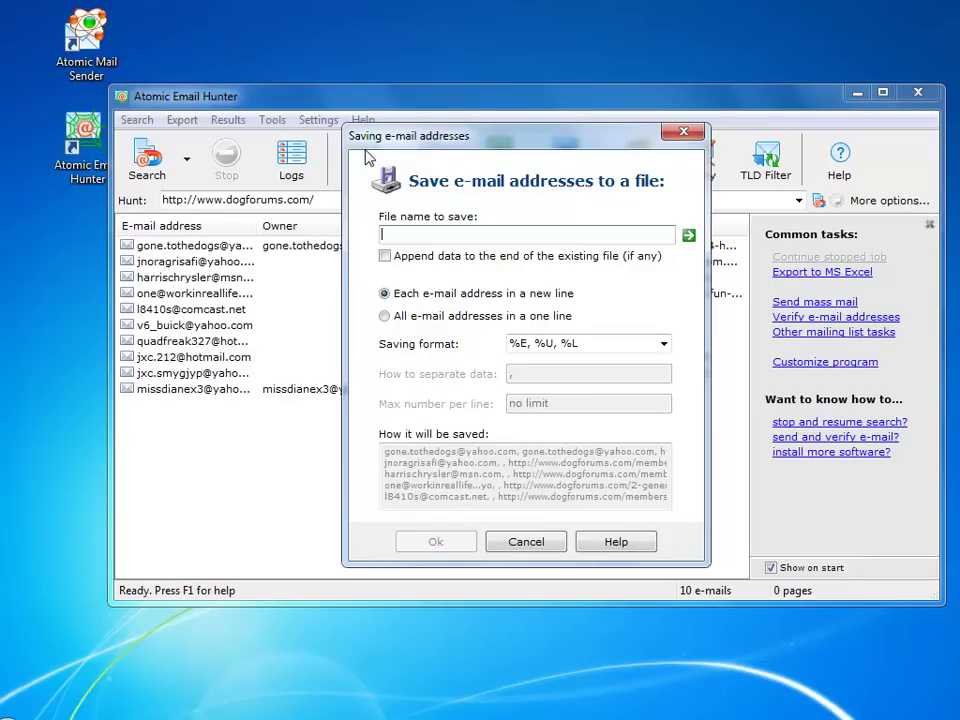
type("E:\\")
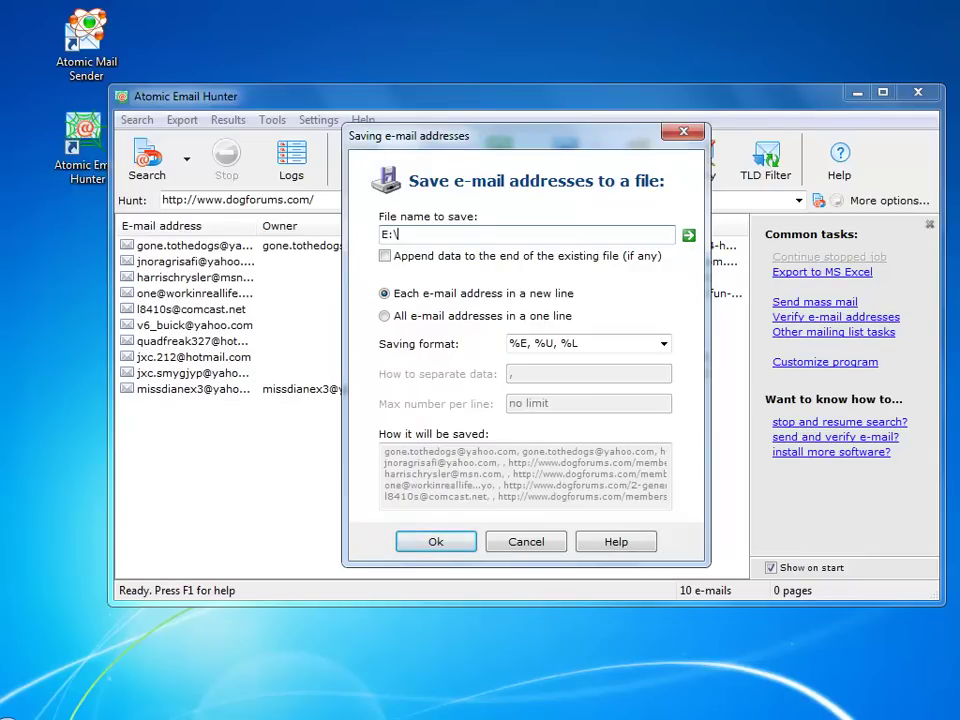
type("do")
left_click(386, 256)
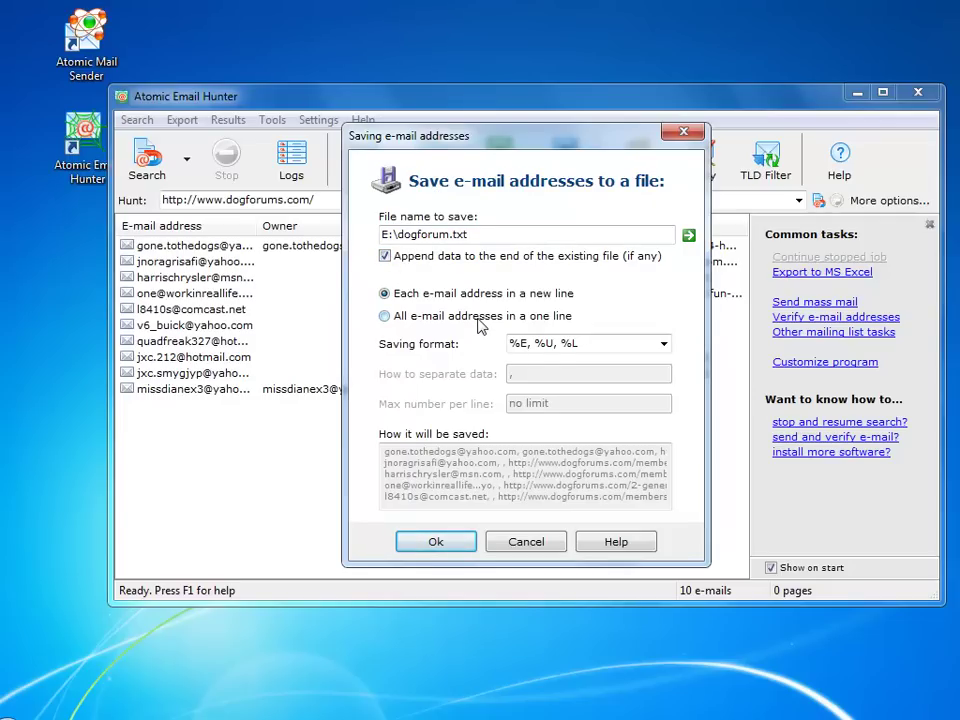
left_click(664, 344)
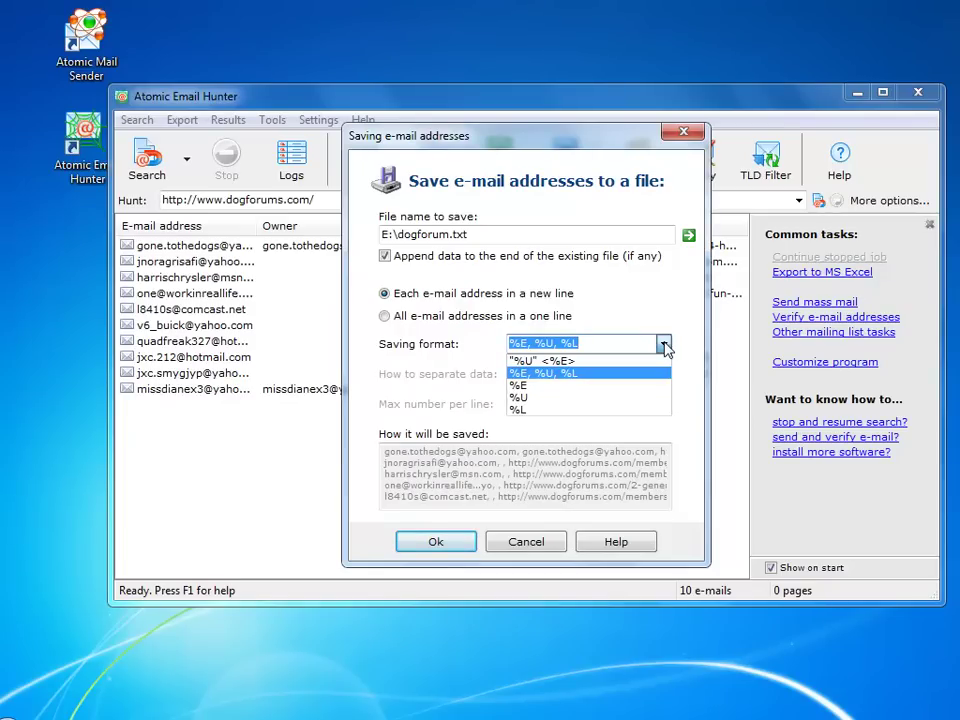
left_click(590, 375)
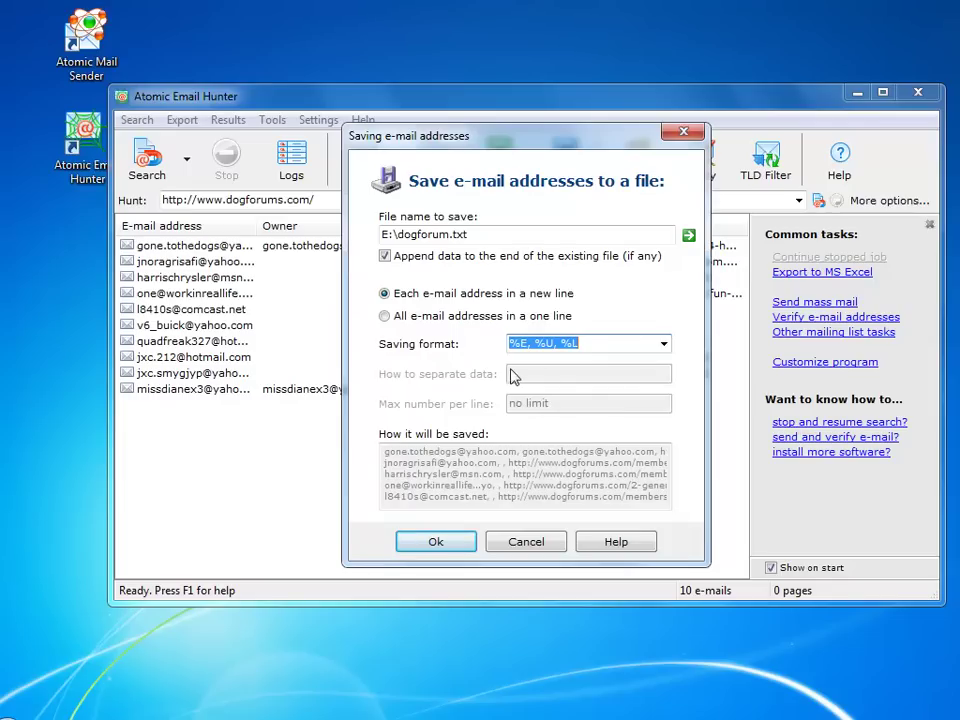
left_click(430, 542)
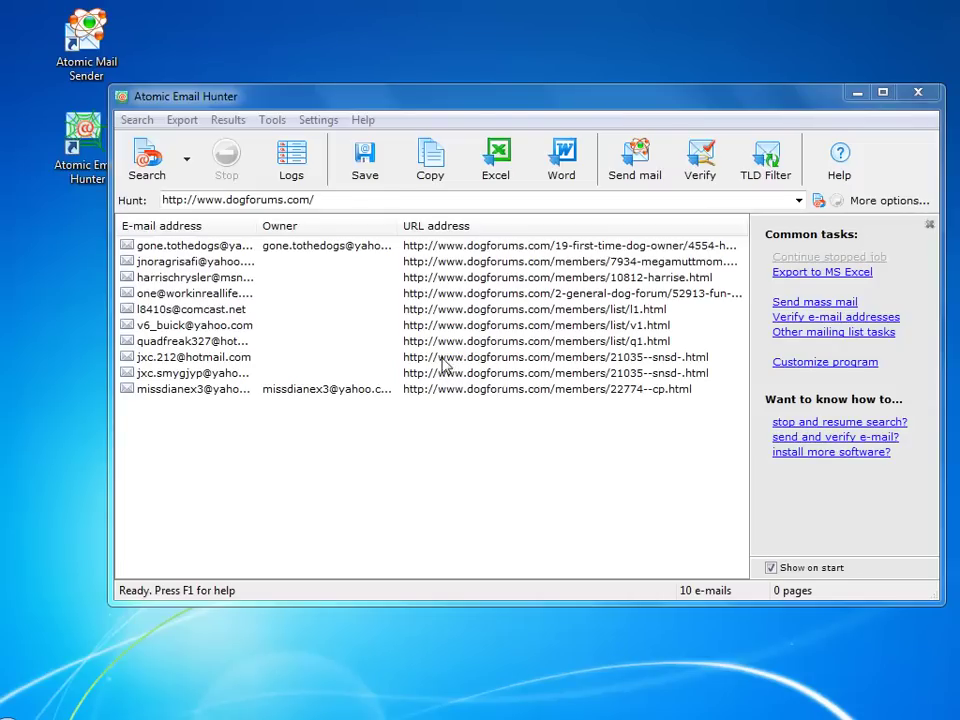
Copy the 10 harvested addresses to the clipboard using the "%U" <%E> format.
left_click(431, 178)
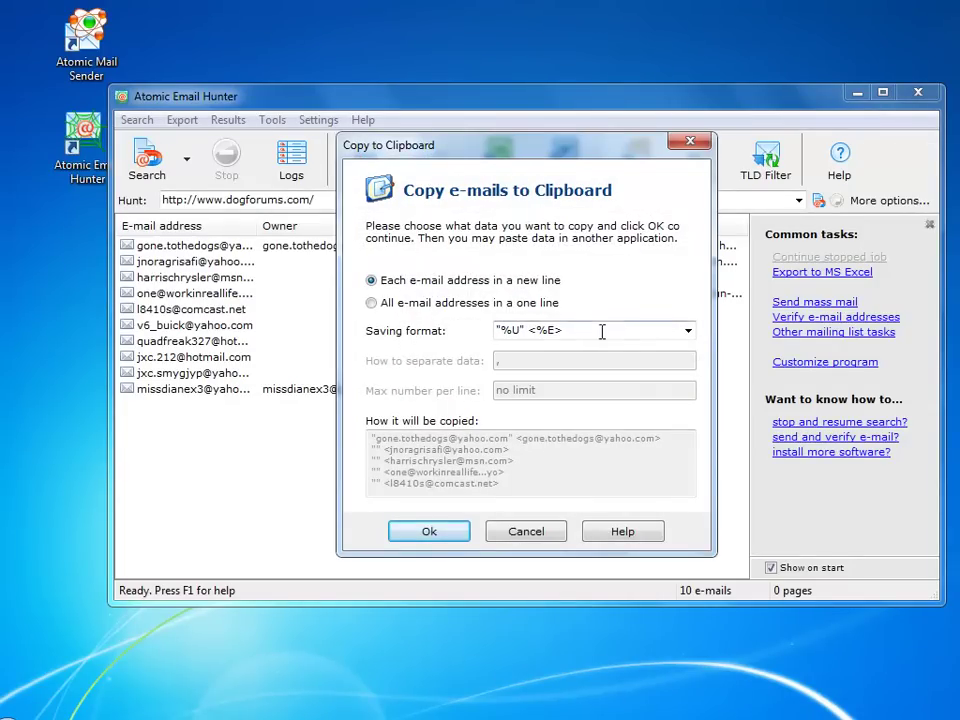
left_click(695, 333)
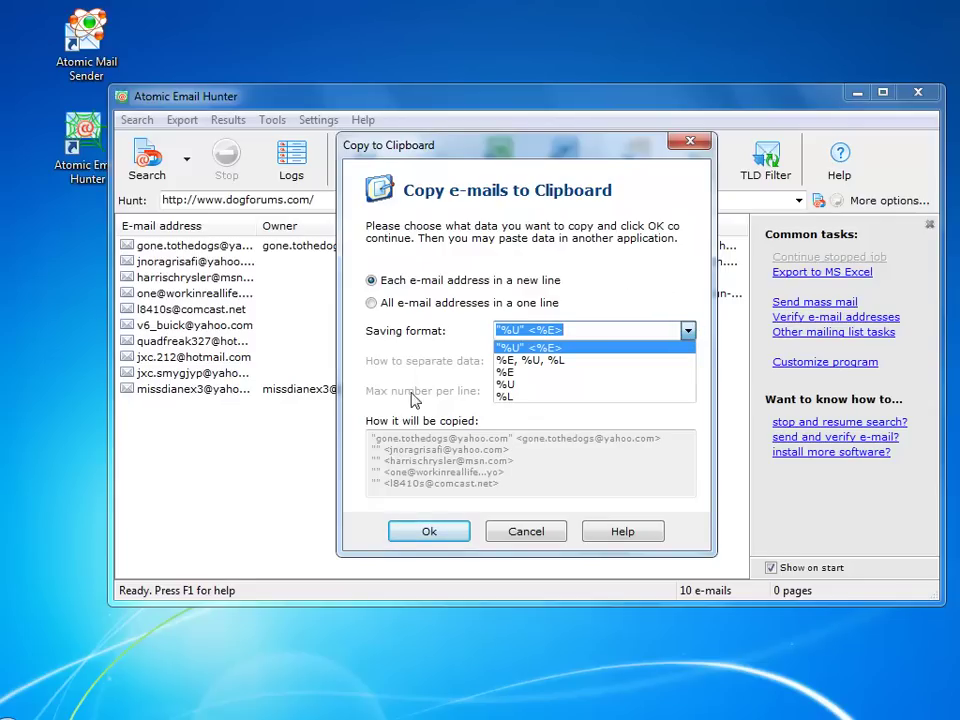
left_click(430, 536)
left_click(430, 534)
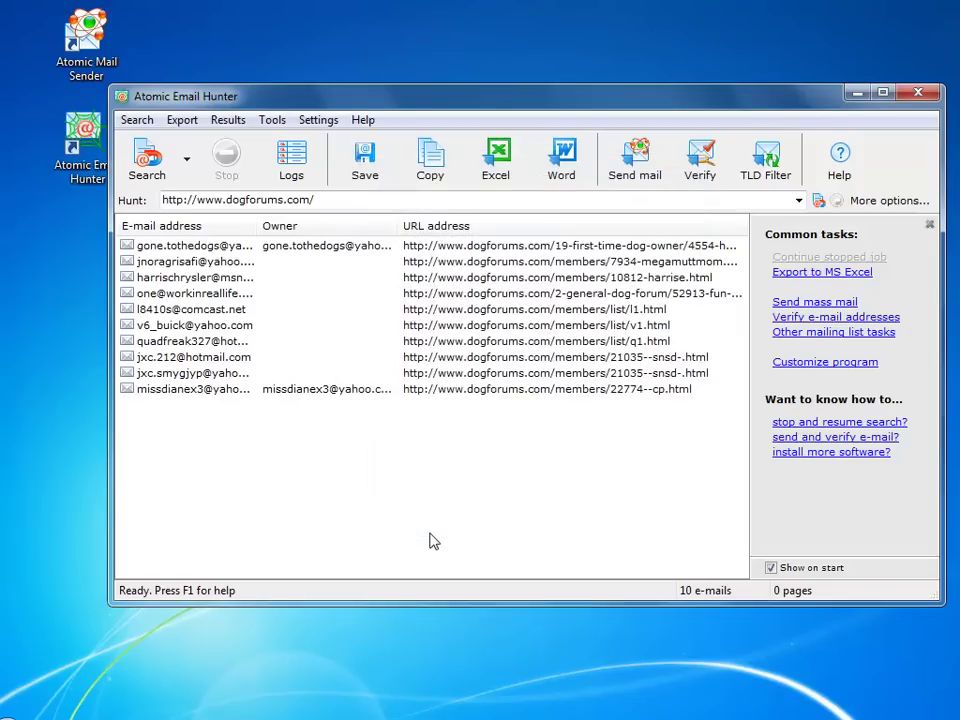
Export the 10 addresses with owners and locations to an Excel workbook, view it, and close Excel.
left_click(498, 152)
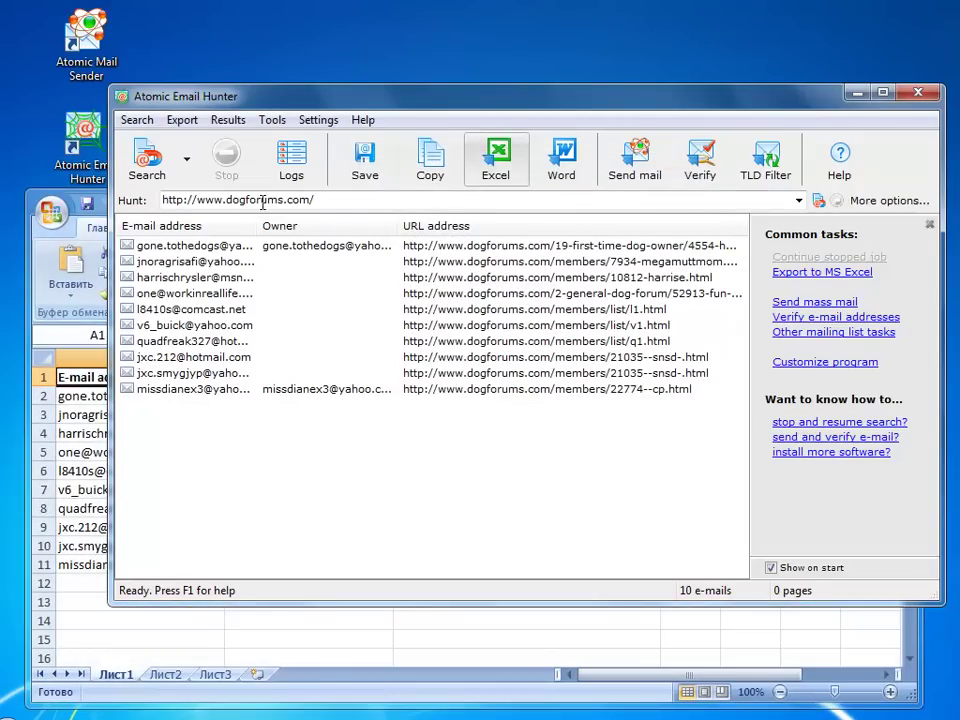
left_click(95, 207)
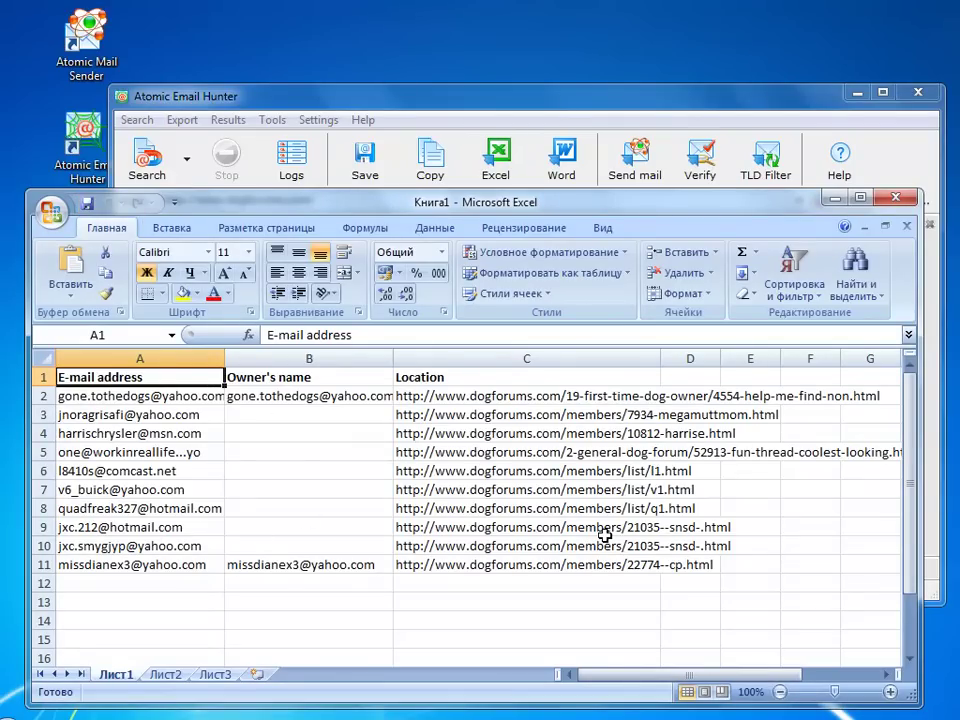
left_click(904, 203)
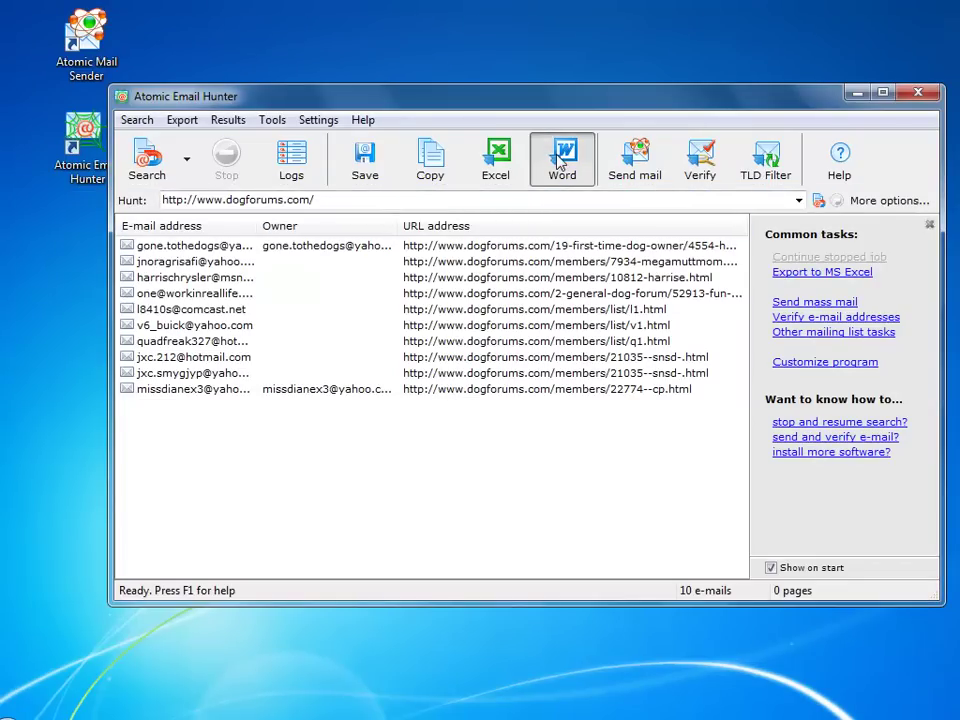
Export the addresses to a new Word document, scroll through the list, and close Word.
left_click(523, 656)
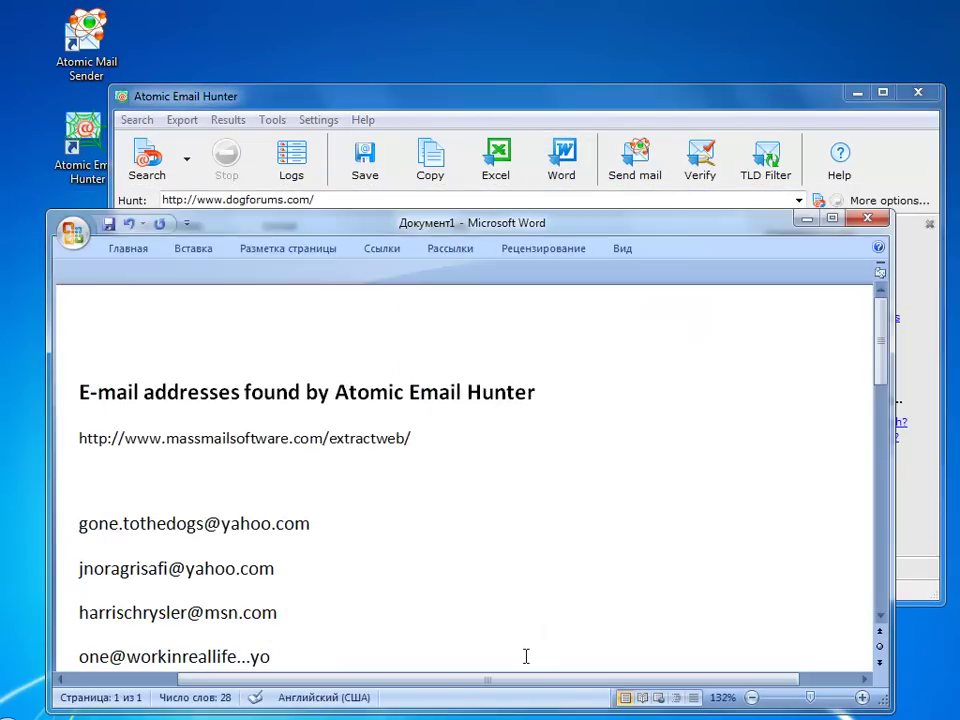
scroll(526, 656, "down", 3)
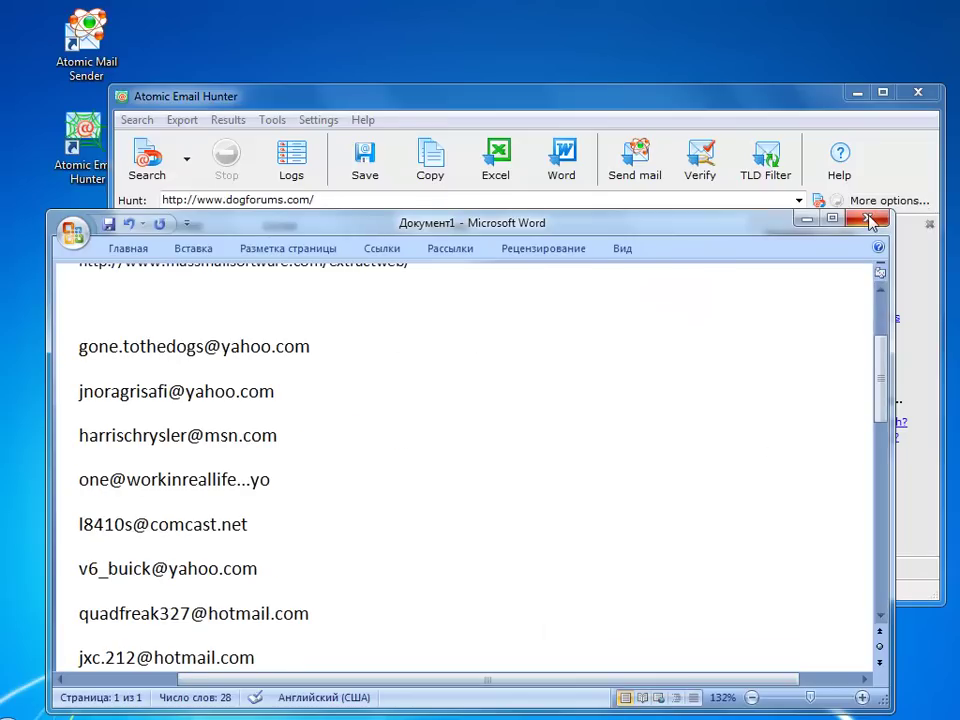
left_click(869, 221)
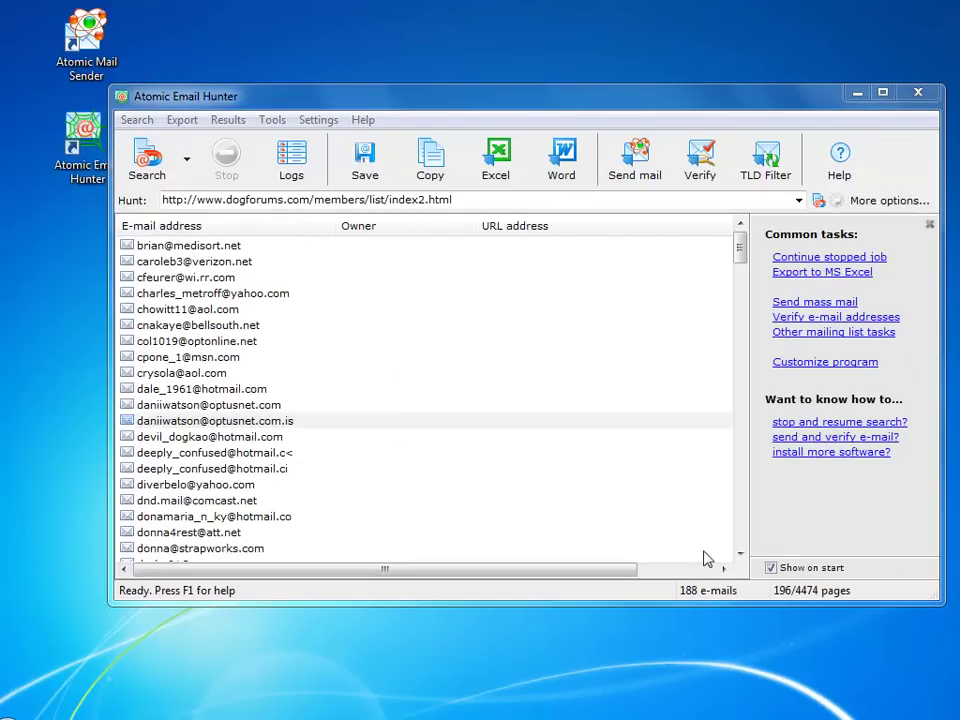
Open Tools > Add names and choose the 'Set specific' owner-name option for contacts.
left_click(281, 121)
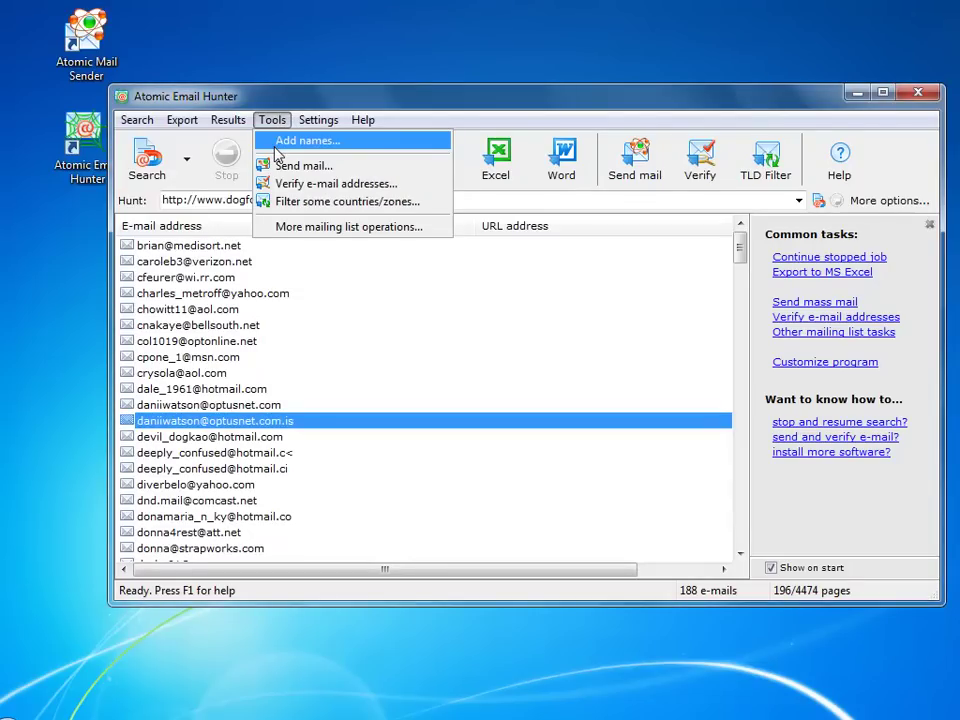
left_click(279, 143)
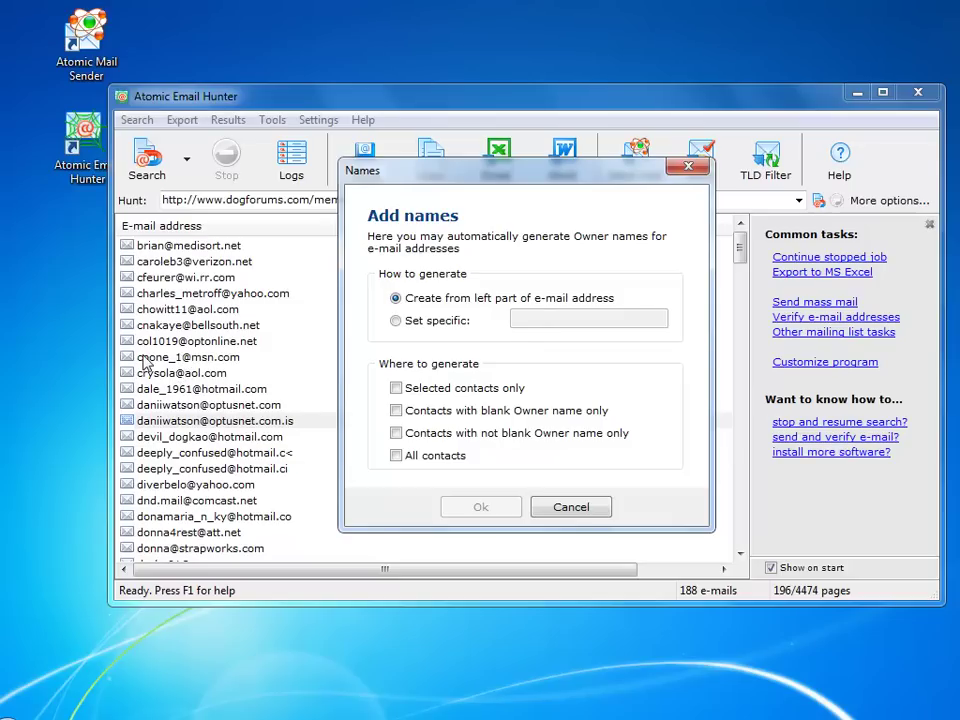
left_click(418, 324)
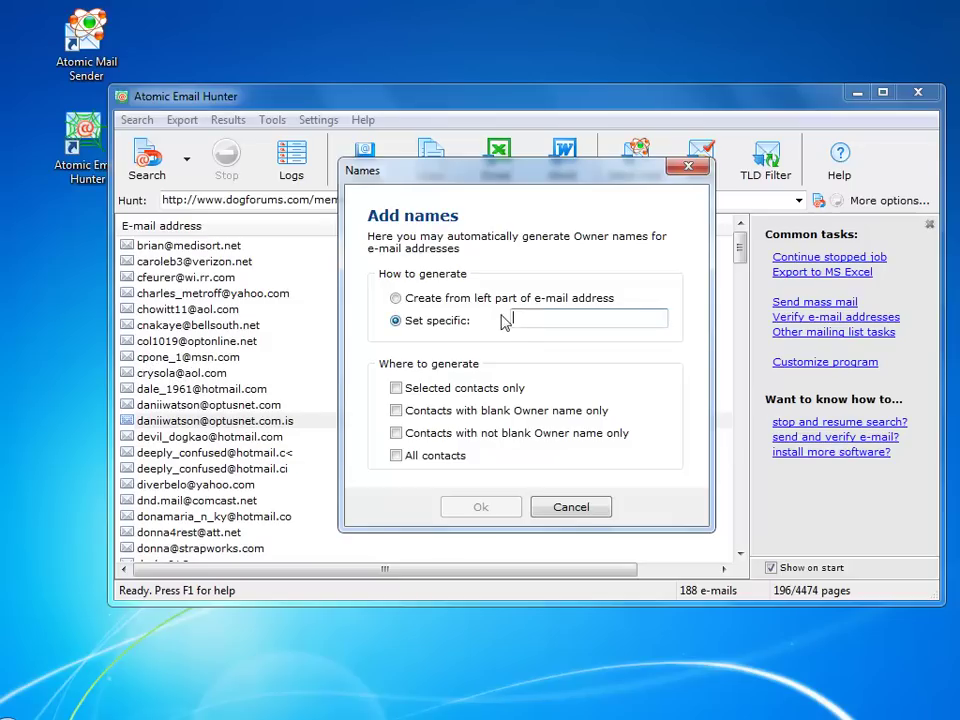